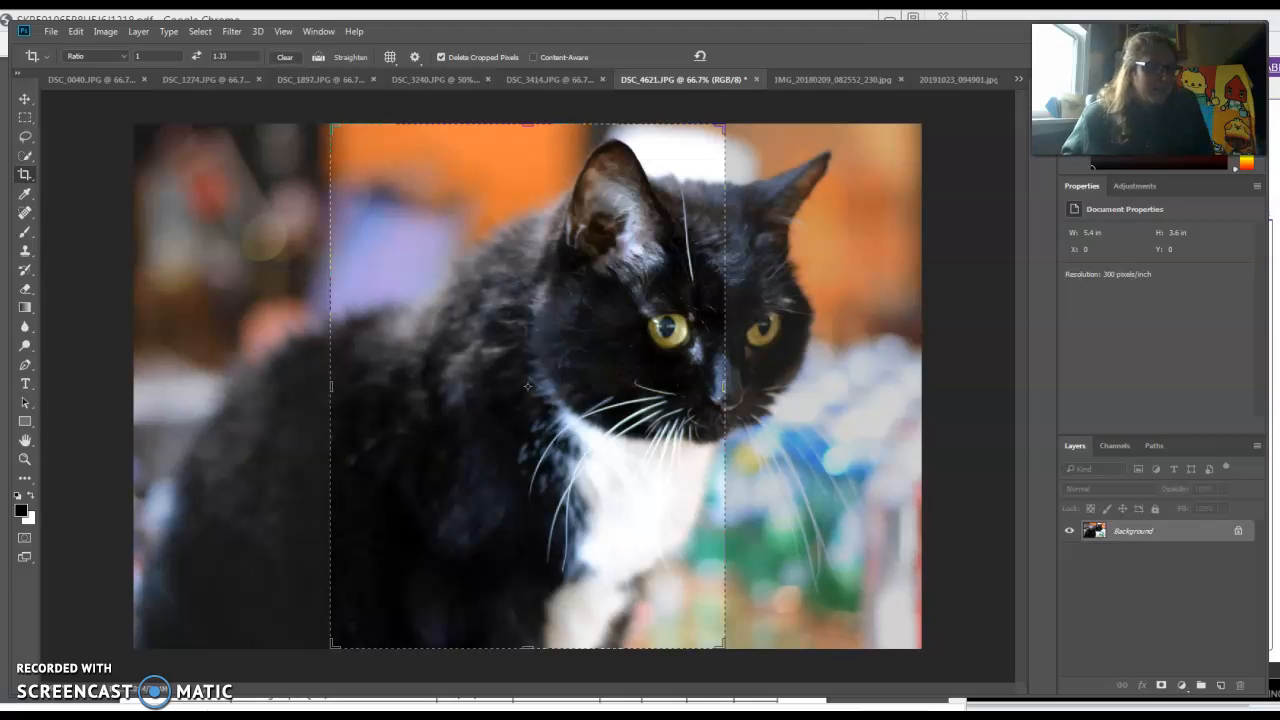
Step: Bring up DSC_0040.JPG and set the crop aspect ratio to 4 : 5 (8 : 10)
left_click(107, 79)
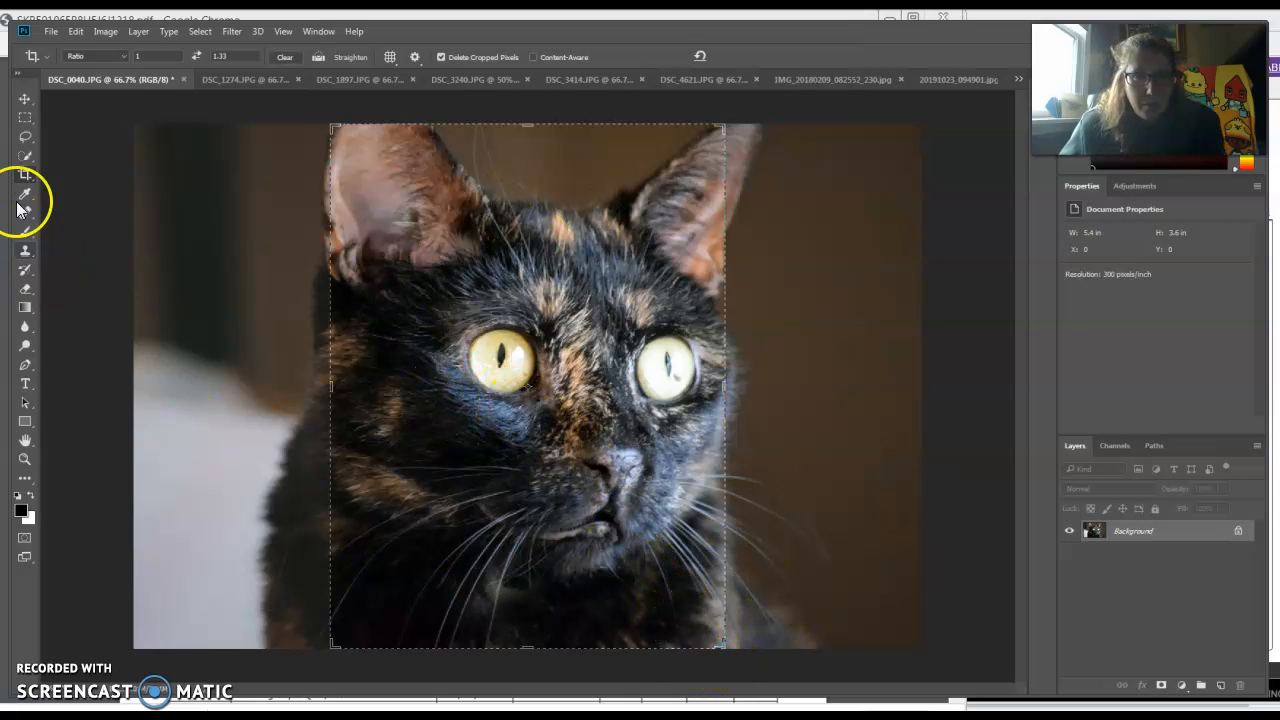
left_click(121, 62)
left_click(117, 120)
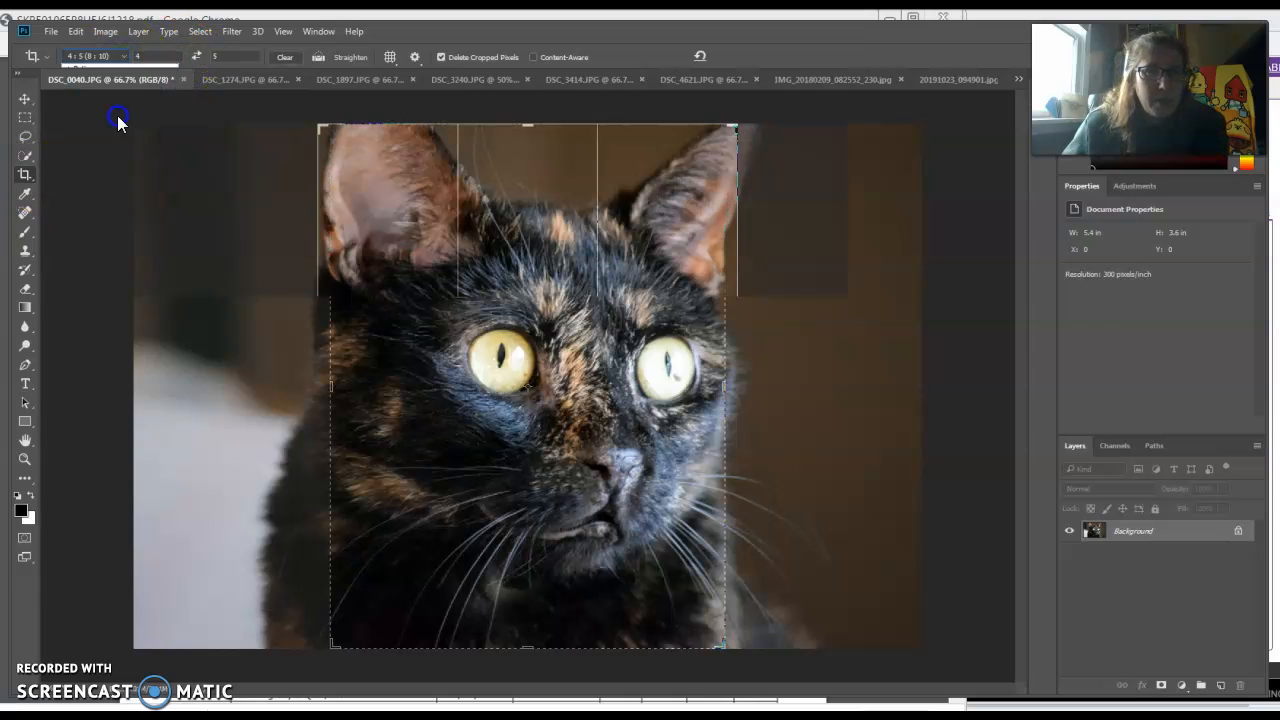
Step: Crop the cat photo to a portrait frame of about 2.57 × 3.22 in that fills the image with the cat's face
left_click_drag(734, 651, 693, 581)
left_click_drag(615, 520, 529, 486)
left_click_drag(682, 187, 697, 166)
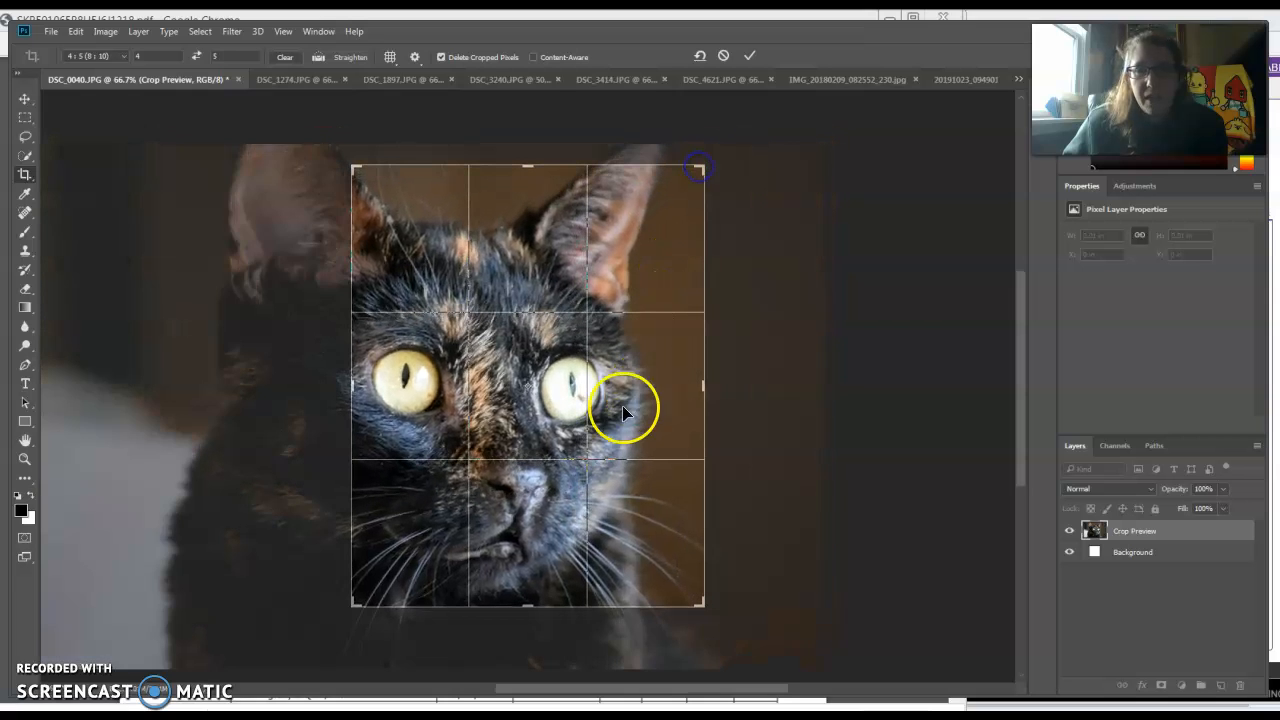
left_click_drag(545, 436, 573, 445)
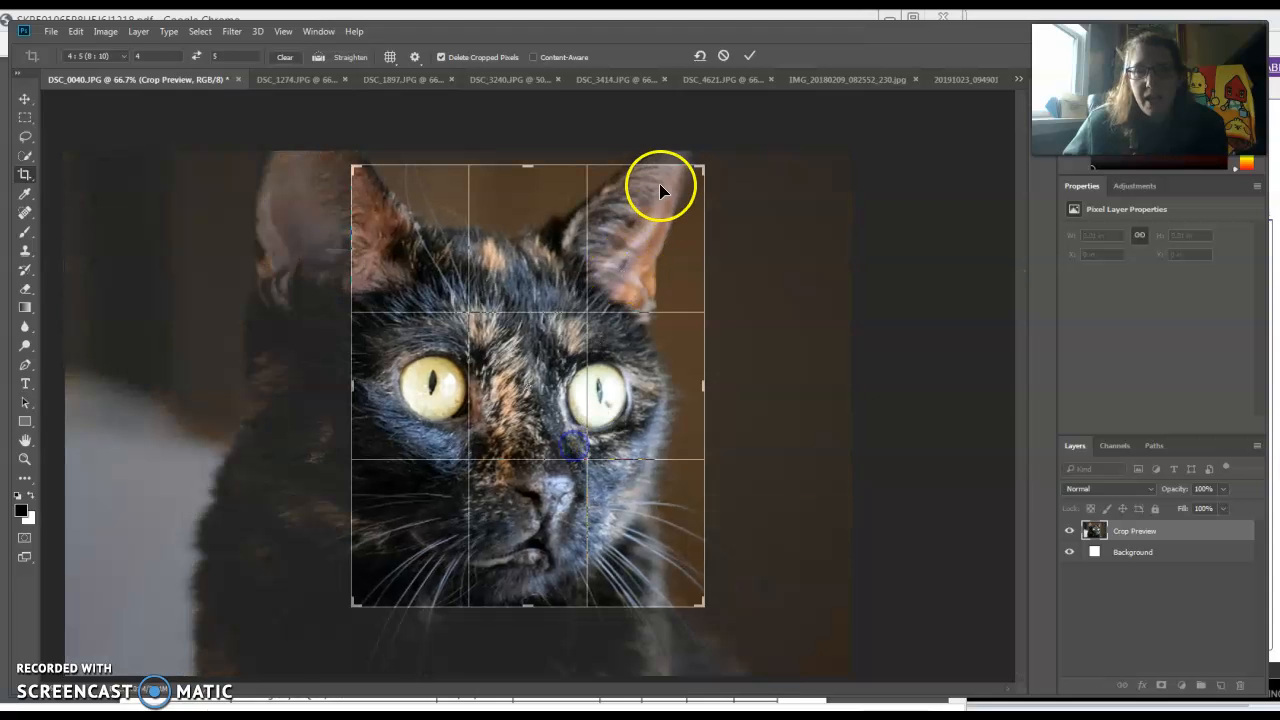
left_click_drag(703, 170, 705, 183)
left_click_drag(649, 436, 670, 415)
left_click_drag(710, 160, 714, 153)
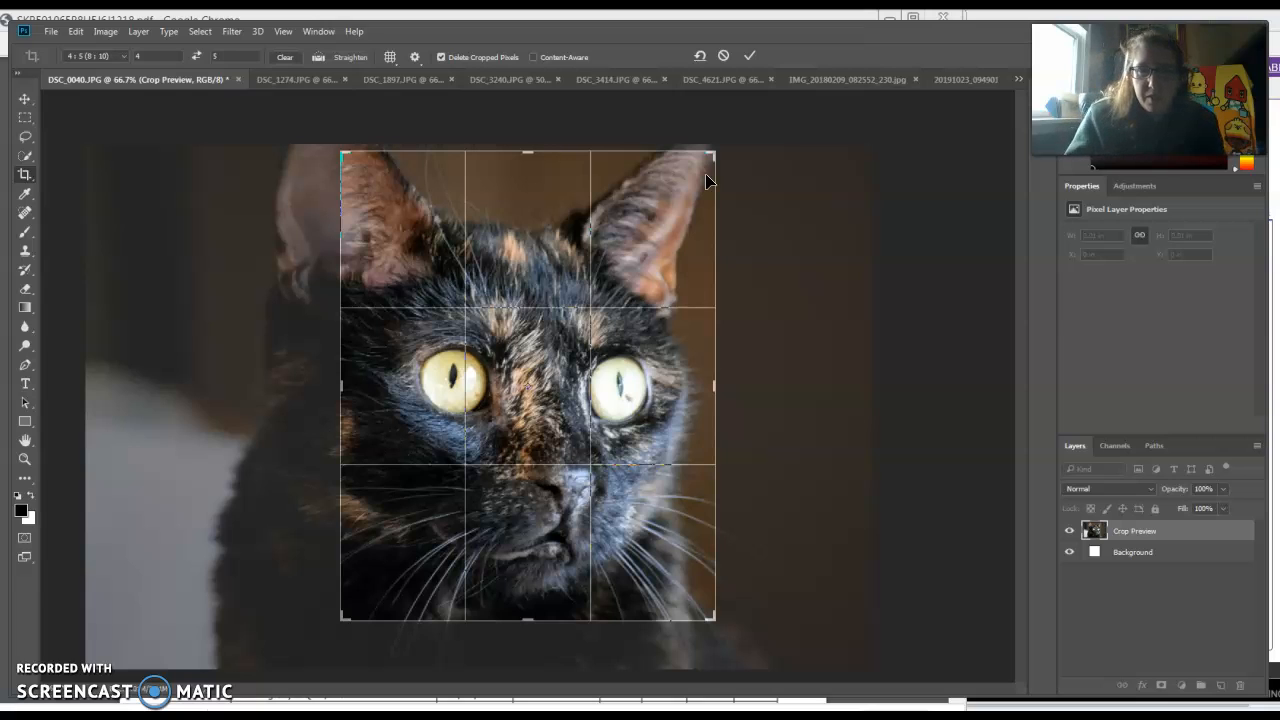
key("Return")
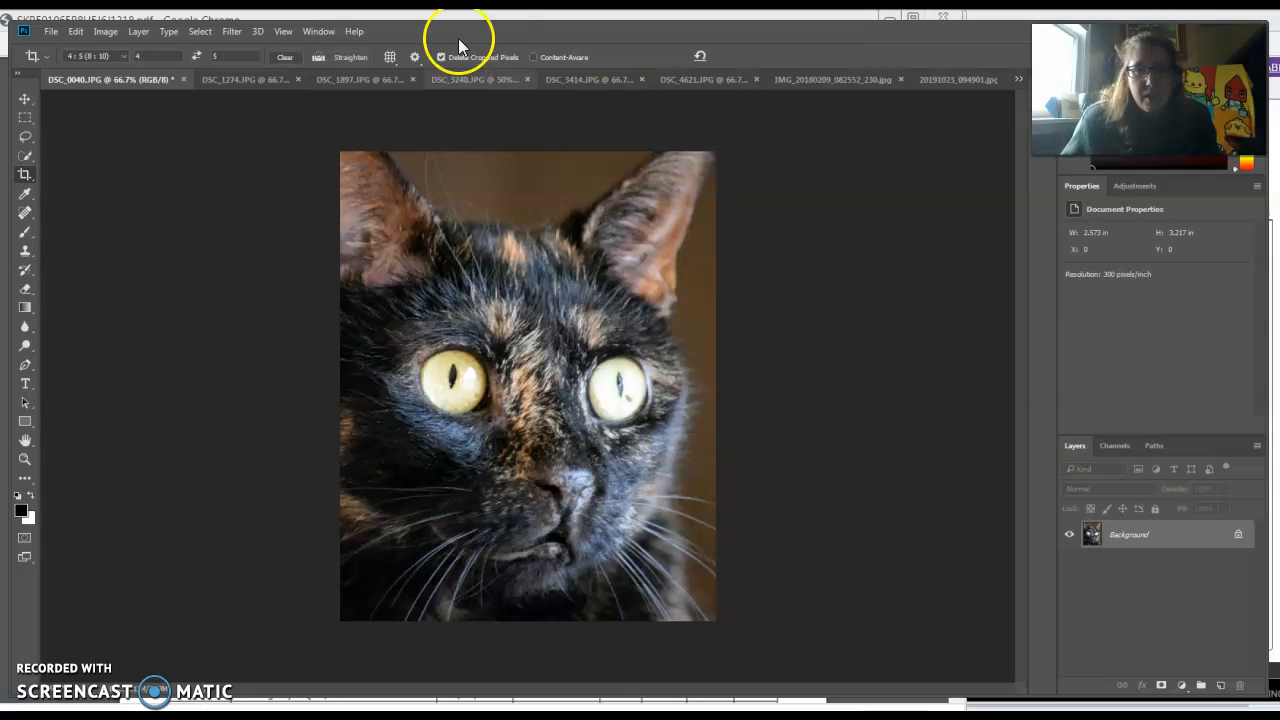
Step: Bring up DSC_1274.JPG and swap the crop ratio to a 5 : 4 landscape orientation
left_click(234, 79)
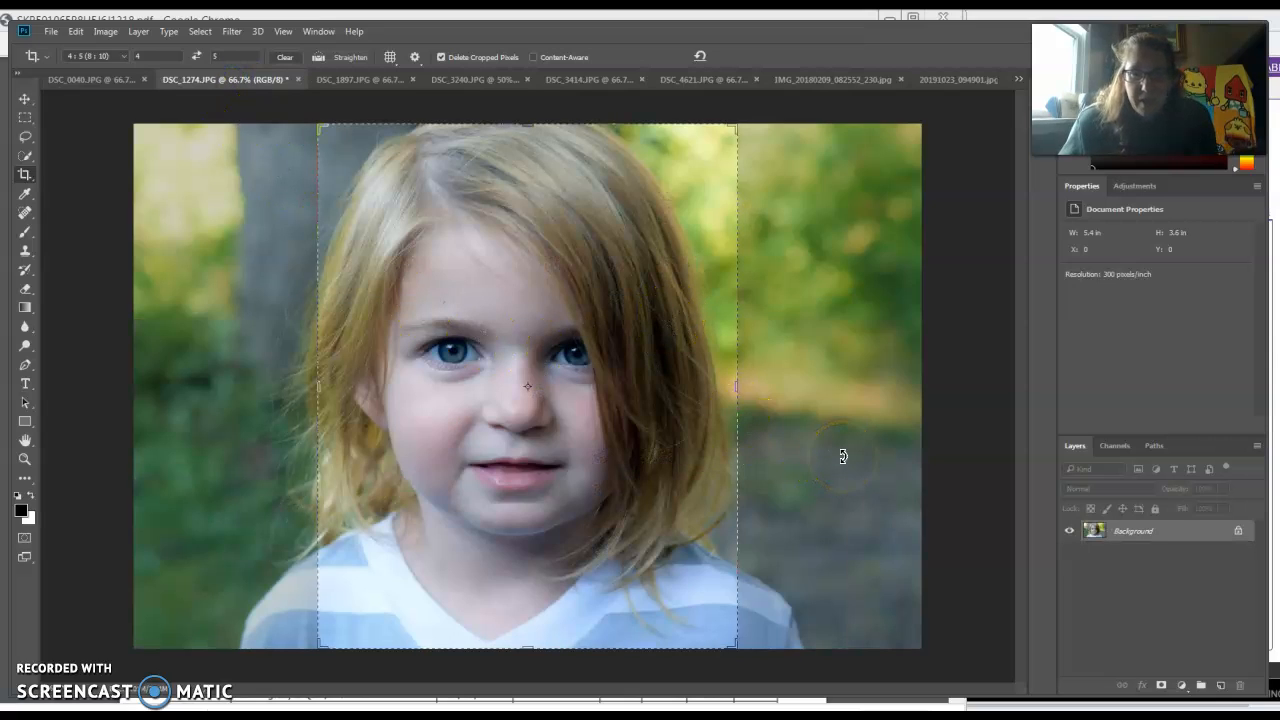
left_click(198, 55)
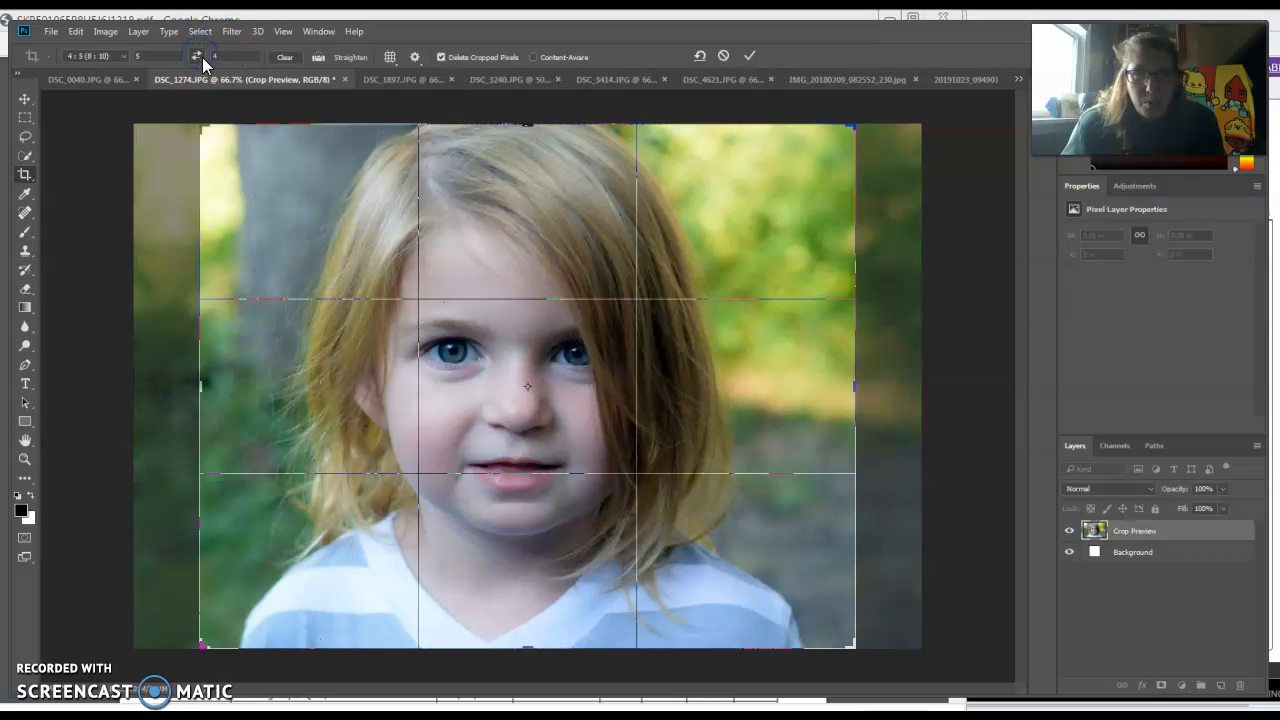
Step: Try a tight landscape crop of about 1.83 × 1.47 in around the girl's eyes, nose and mouth, and undo it
left_click_drag(841, 643, 731, 514)
left_click_drag(643, 403, 508, 276)
left_click_drag(706, 528, 680, 486)
left_click_drag(535, 400, 502, 381)
left_click_drag(672, 500, 634, 450)
mouse_move(549, 397)
left_mouse_down()
mouse_move(532, 364)
mouse_move(541, 375)
left_mouse_up()
left_click_drag(628, 465, 657, 499)
left_click_drag(543, 371, 583, 414)
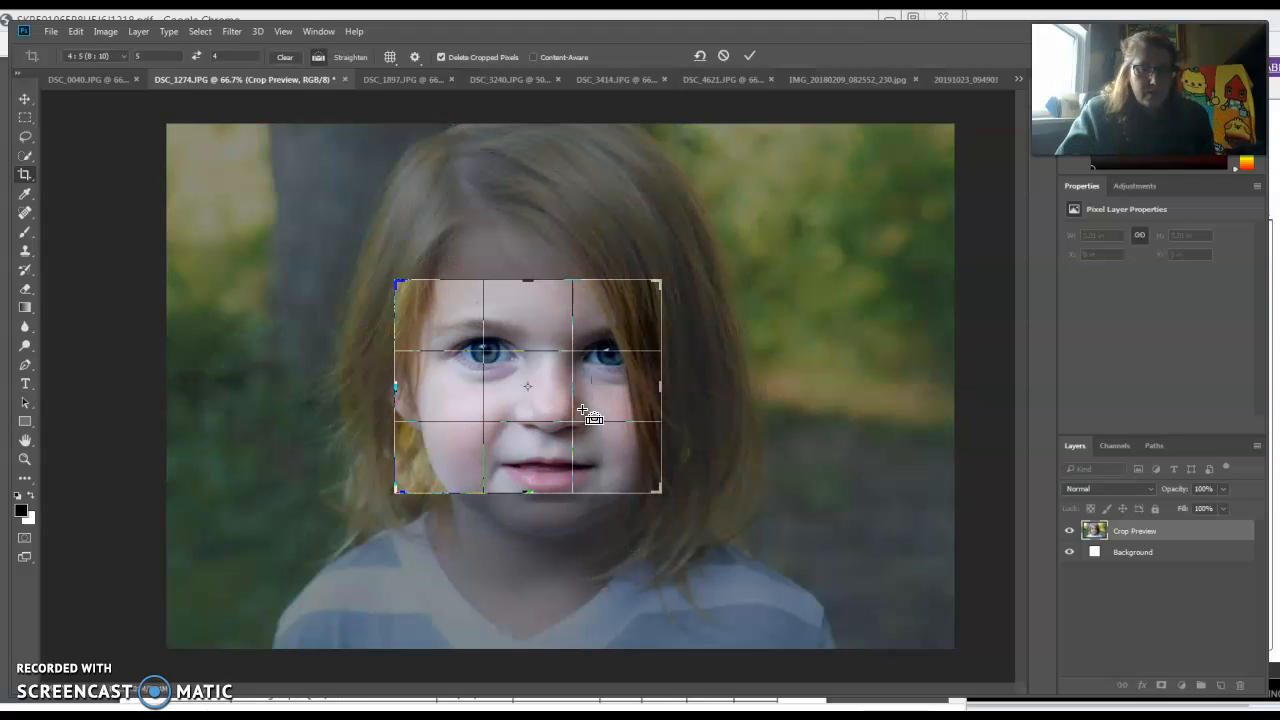
key("ctrl+plus")
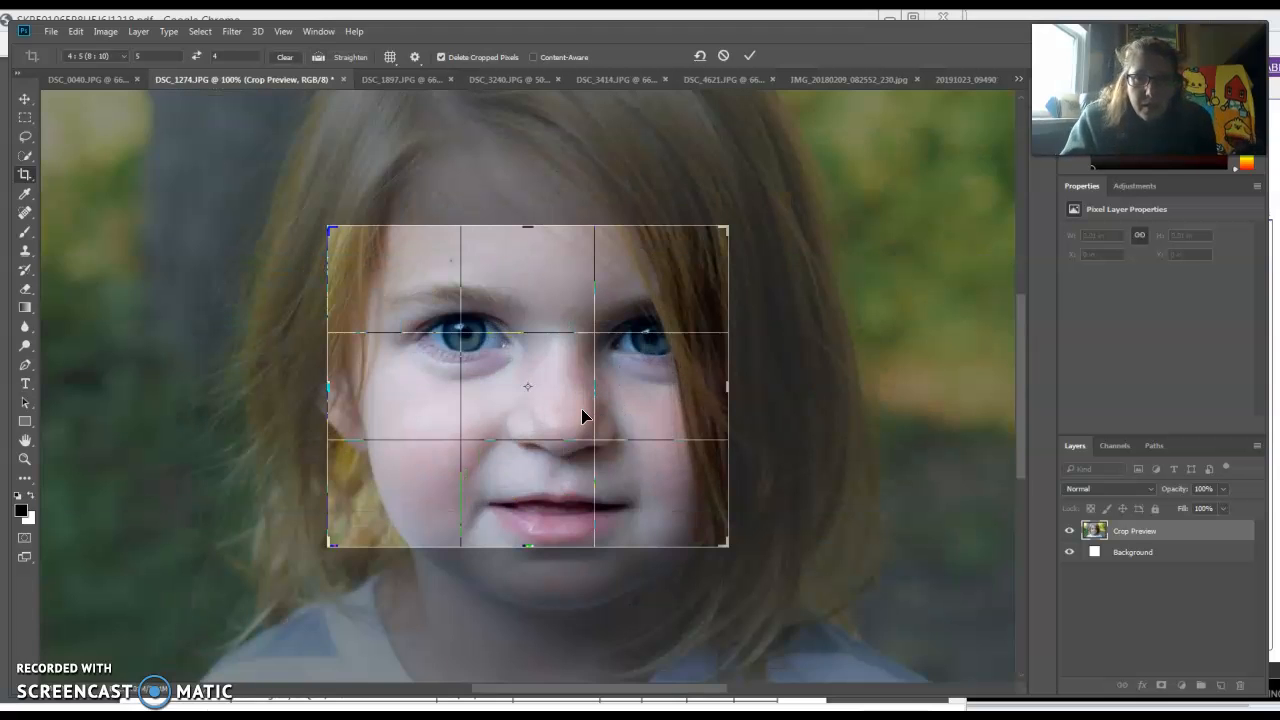
key("Return")
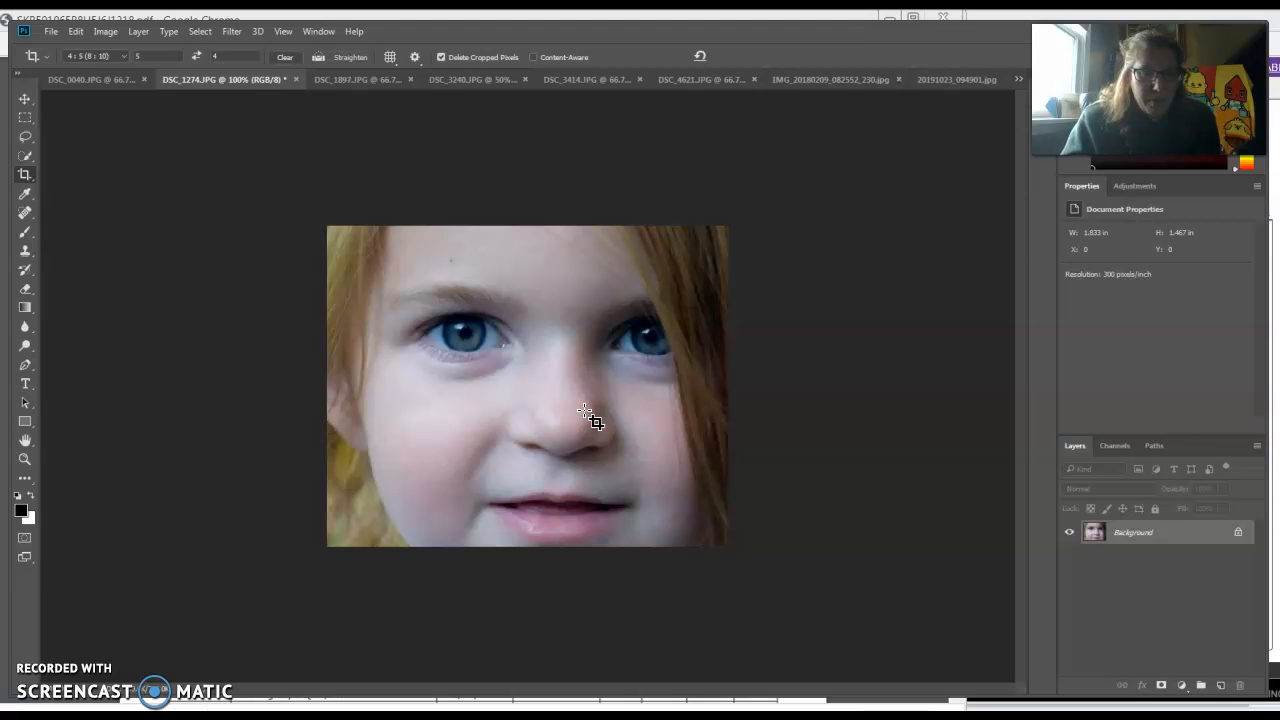
key("ctrl+z")
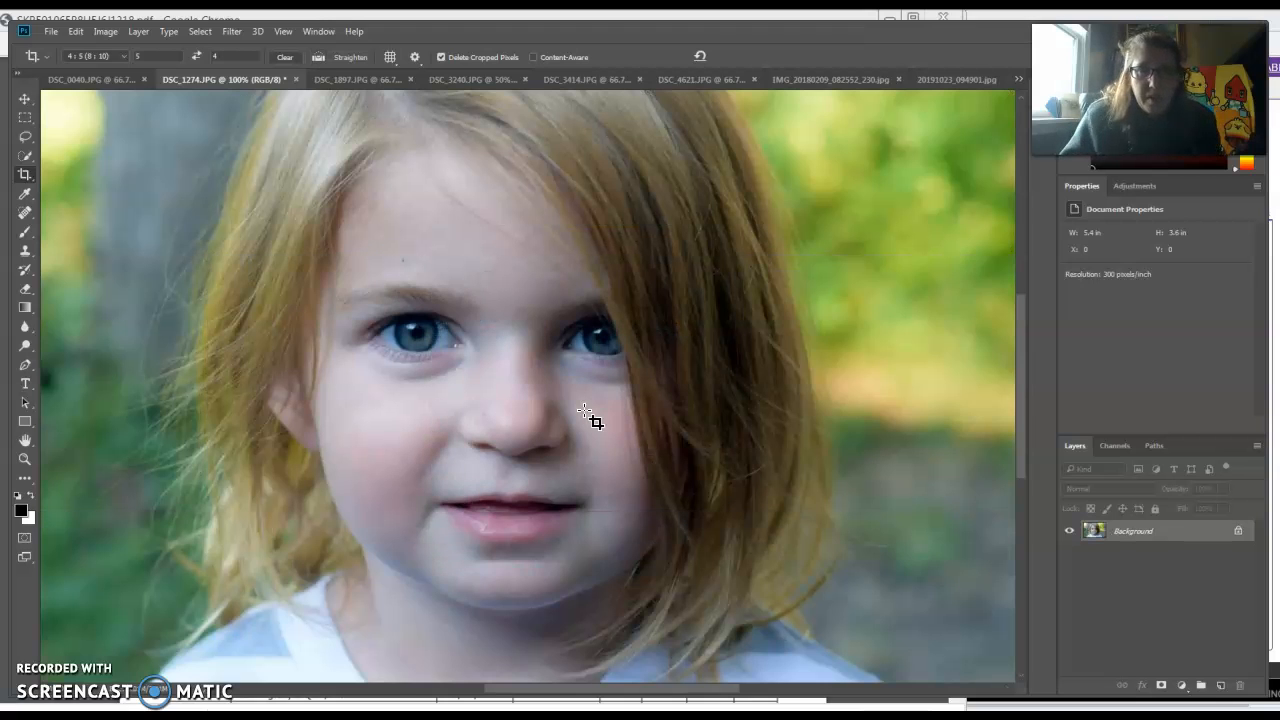
Step: Draw a new crop frame on the girl's face, swap it to 4 : 5 portrait, reposition the photo inside it and apply the crop
left_click_drag(220, 280, 752, 598)
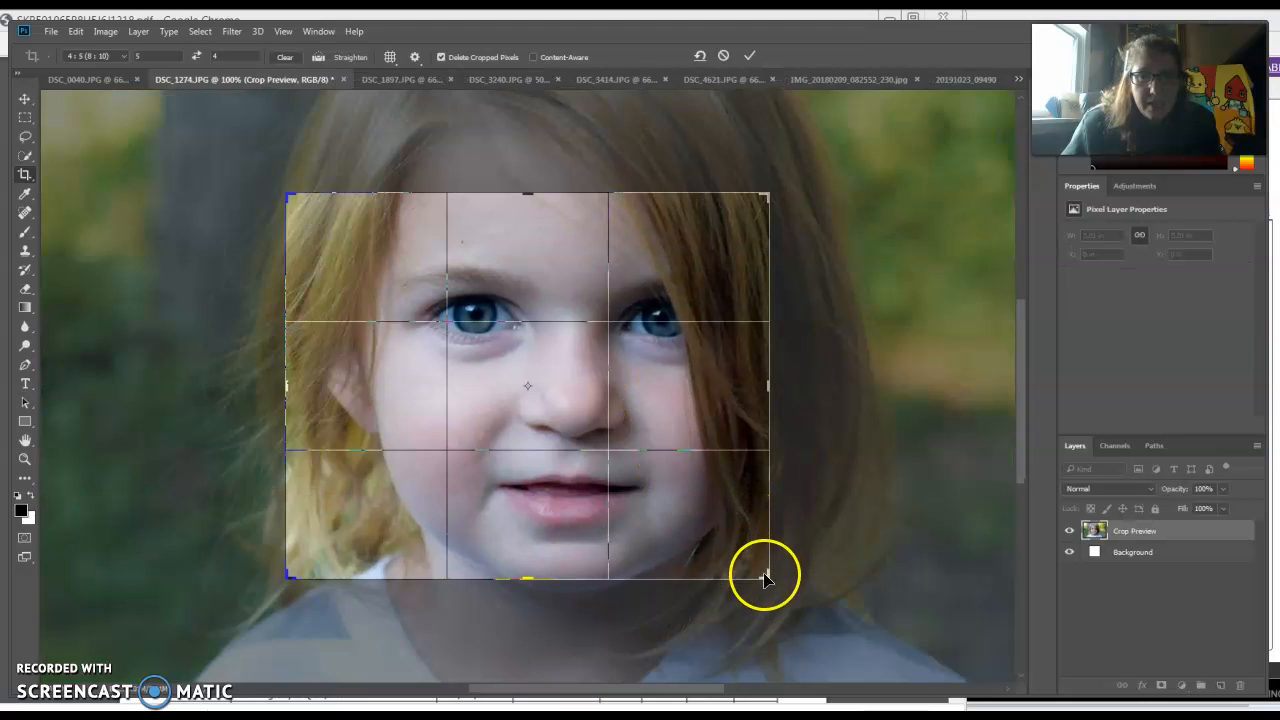
left_click(196, 56)
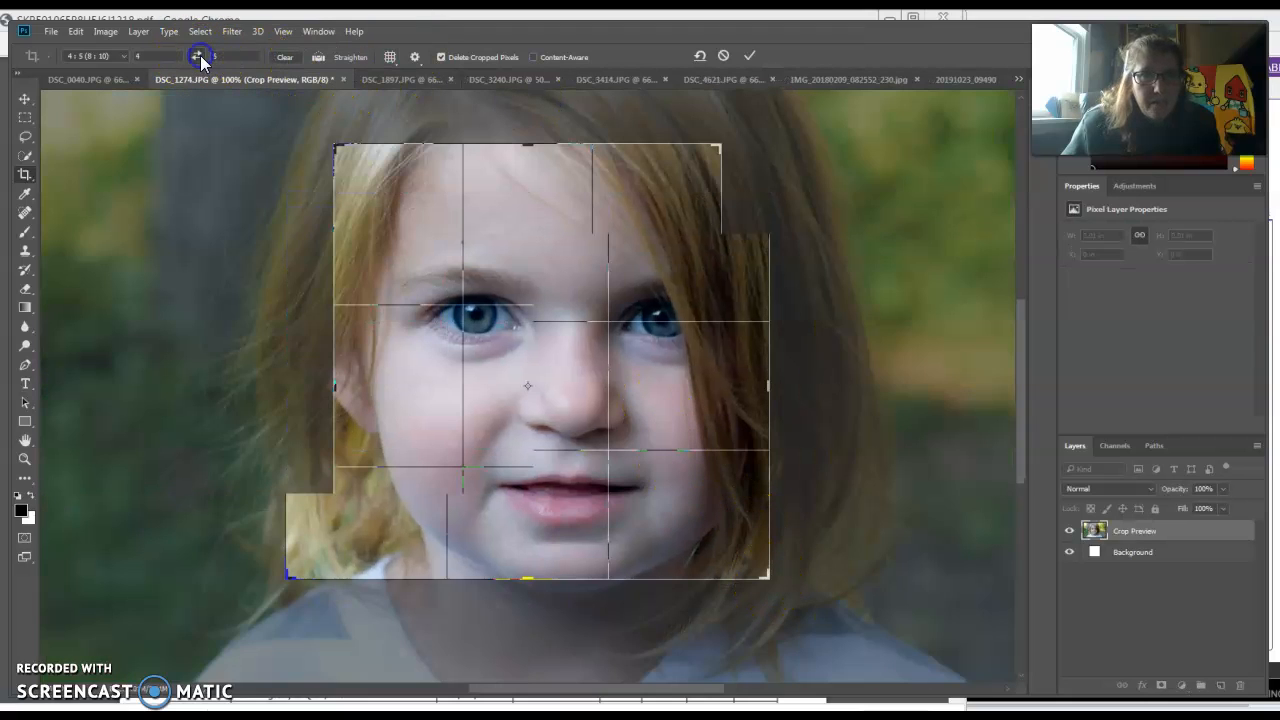
left_click_drag(522, 414, 463, 429)
left_click_drag(336, 148, 322, 138)
left_click_drag(500, 370, 516, 226)
double_click(506, 361)
Step: Bring up the dog photo DSC_1897.JPG
left_click(342, 83)
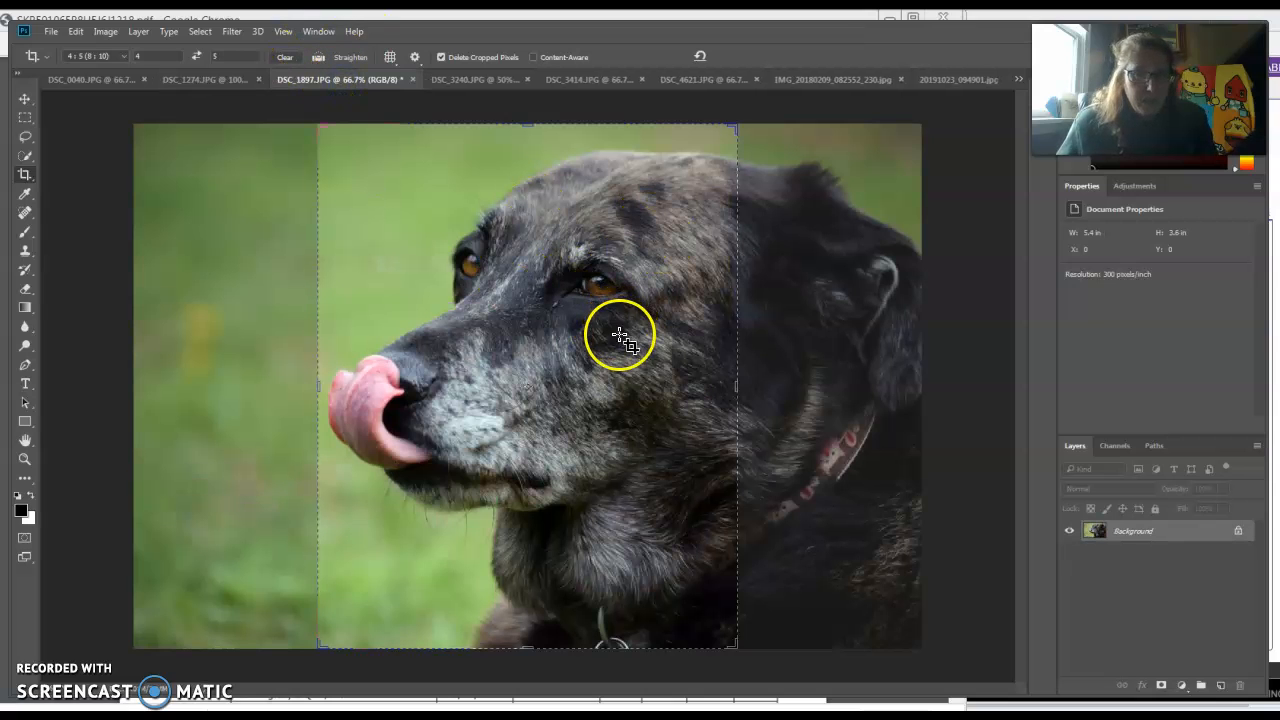
Step: Try a 4 : 5 portrait crop of about 2.33 × 2.92 in on the dog's face and tongue, and undo it
left_click_drag(320, 125, 360, 172)
left_click_drag(460, 370, 528, 456)
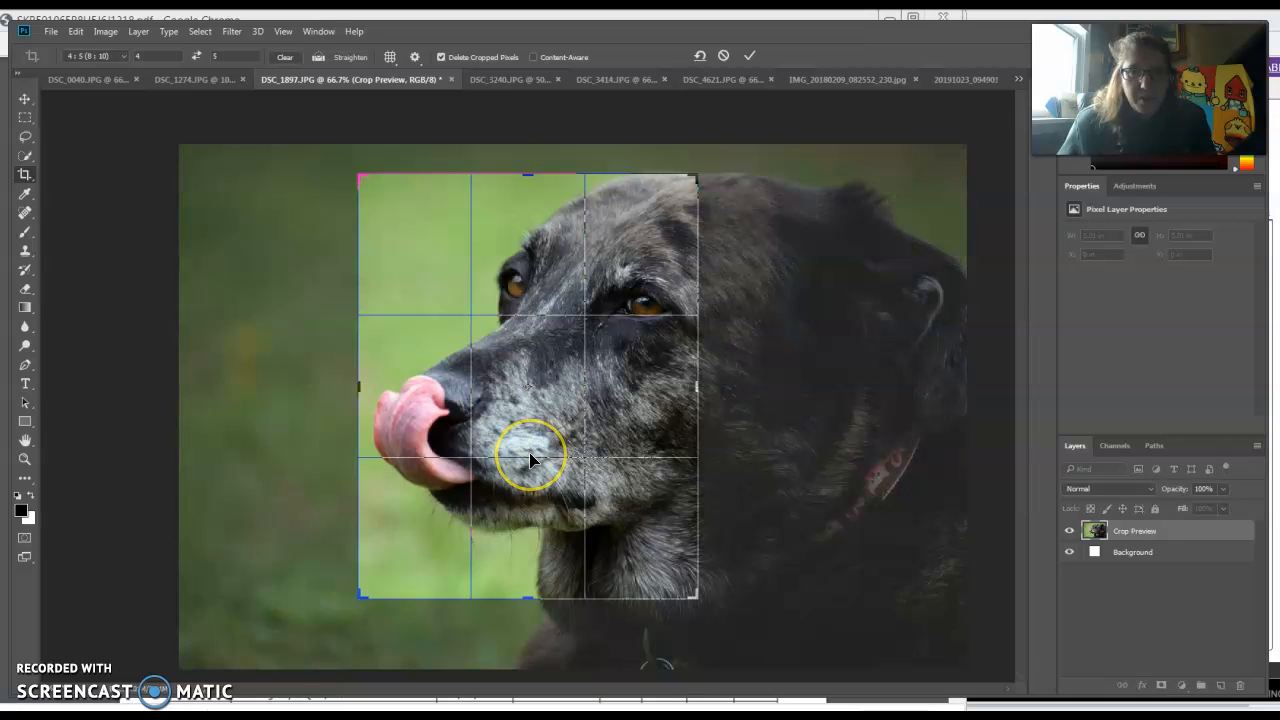
key("Return")
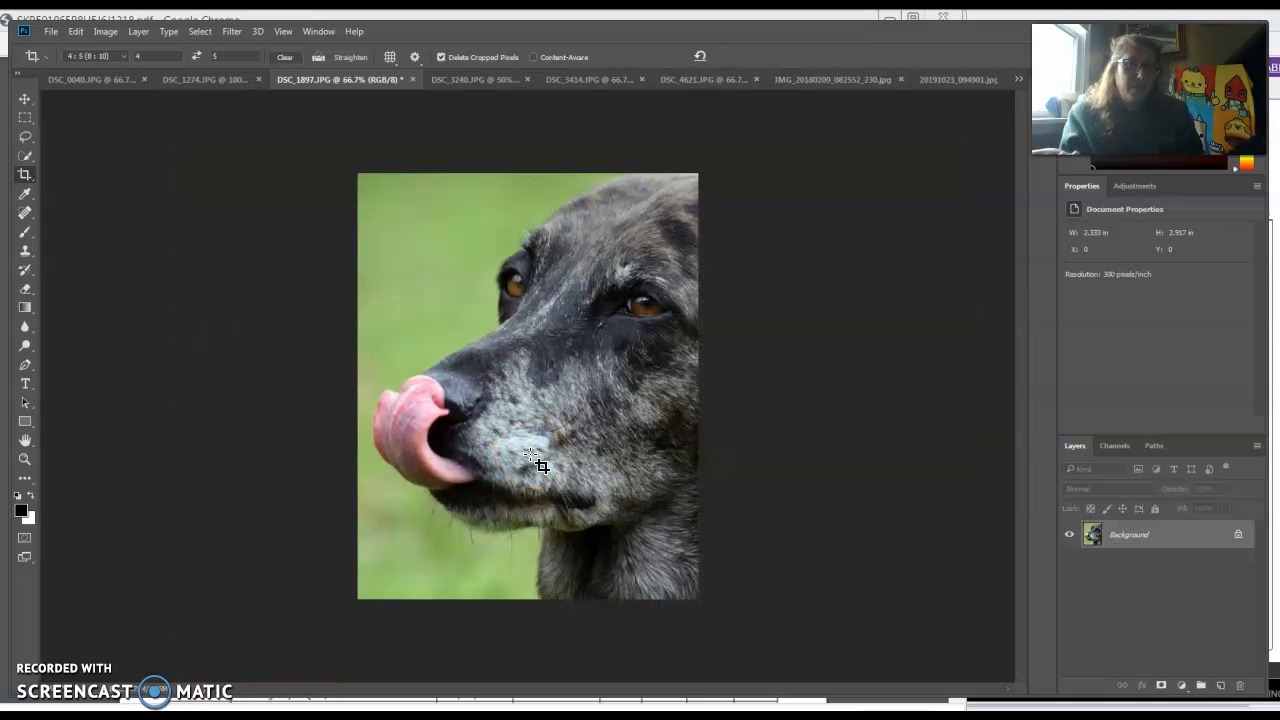
key("ctrl+z")
Step: Try a tight portrait crop of about 1.48 × 1.85 in around the dog's tongue and nose, and undo it
left_click_drag(286, 337, 531, 558)
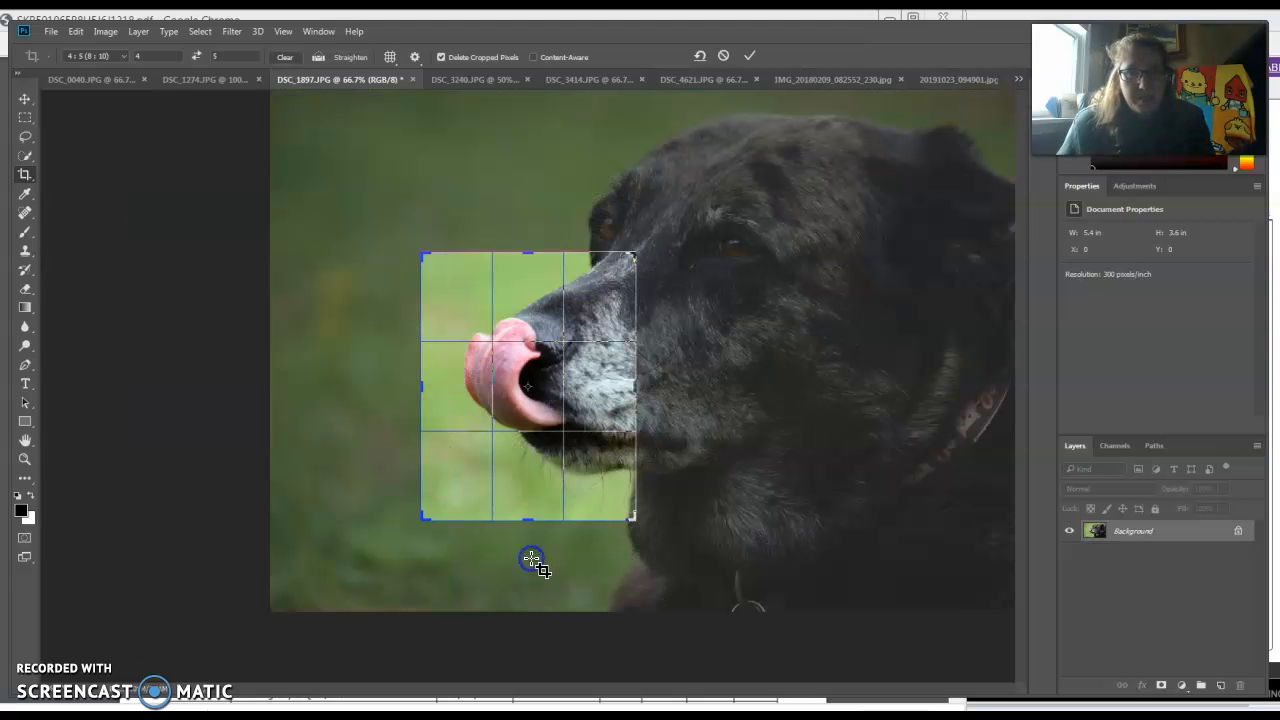
key("ctrl+plus")
key("ctrl+plus")
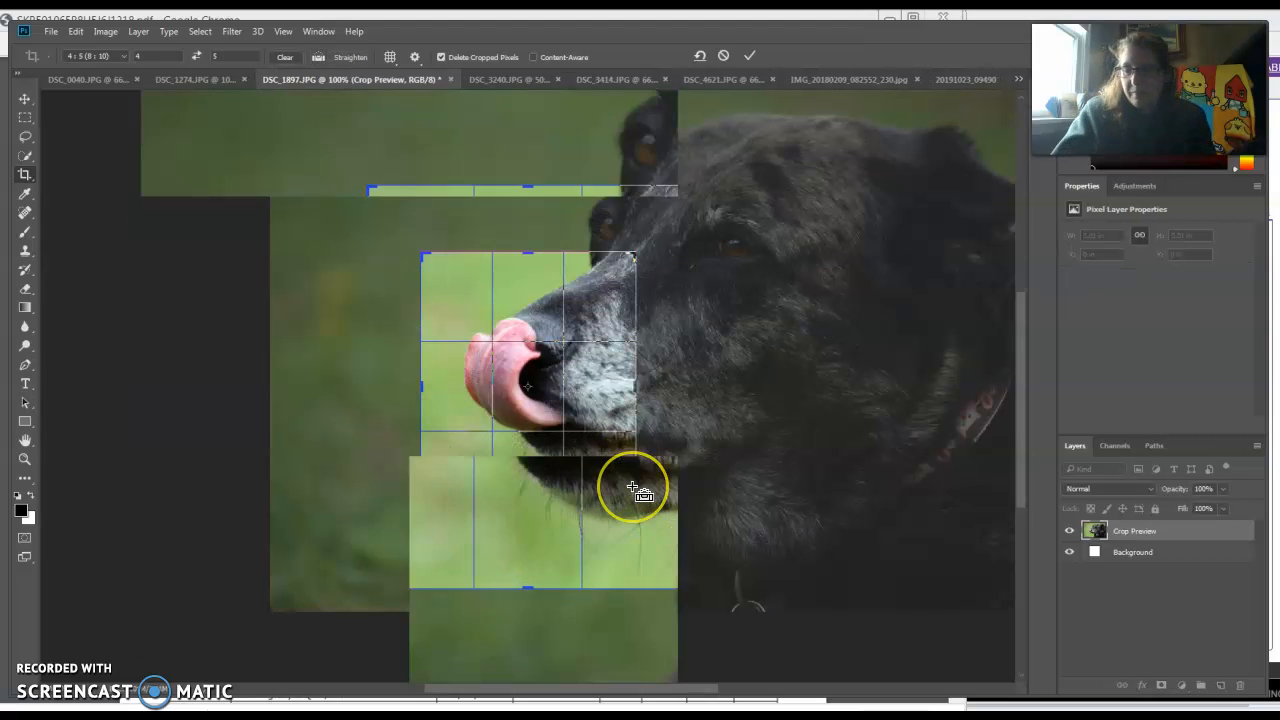
key("ctrl+minus")
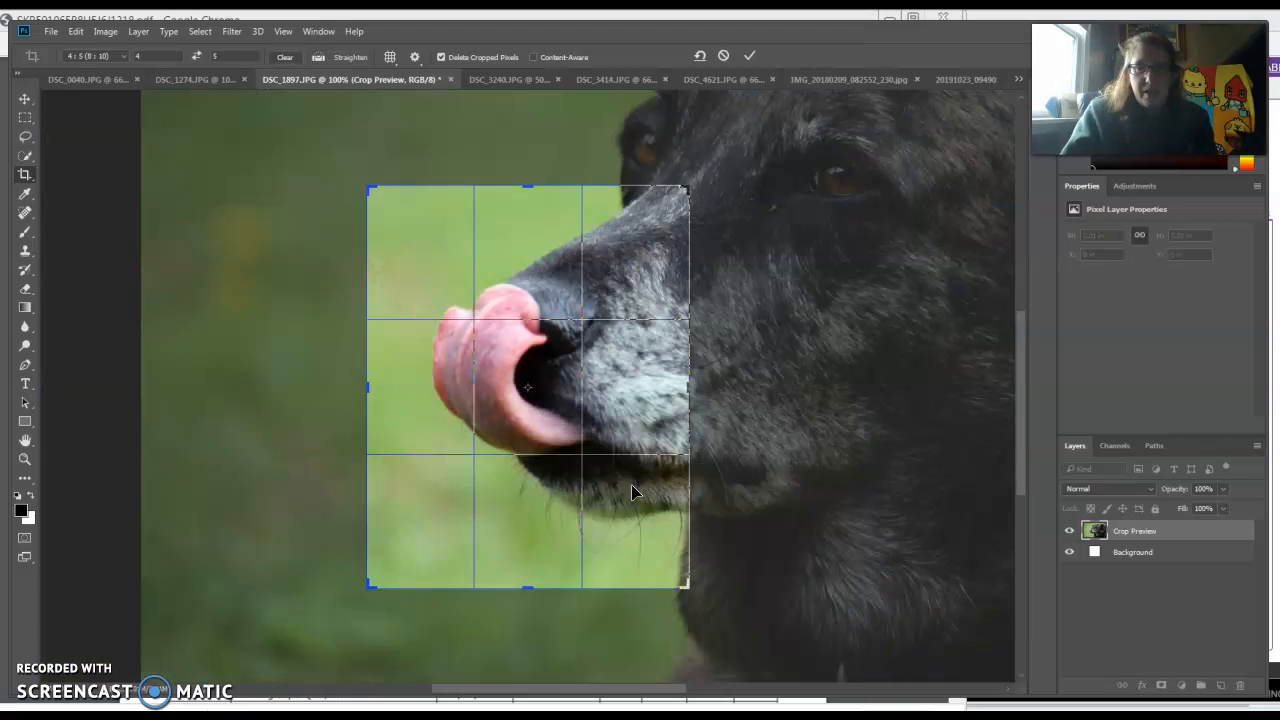
key("Return")
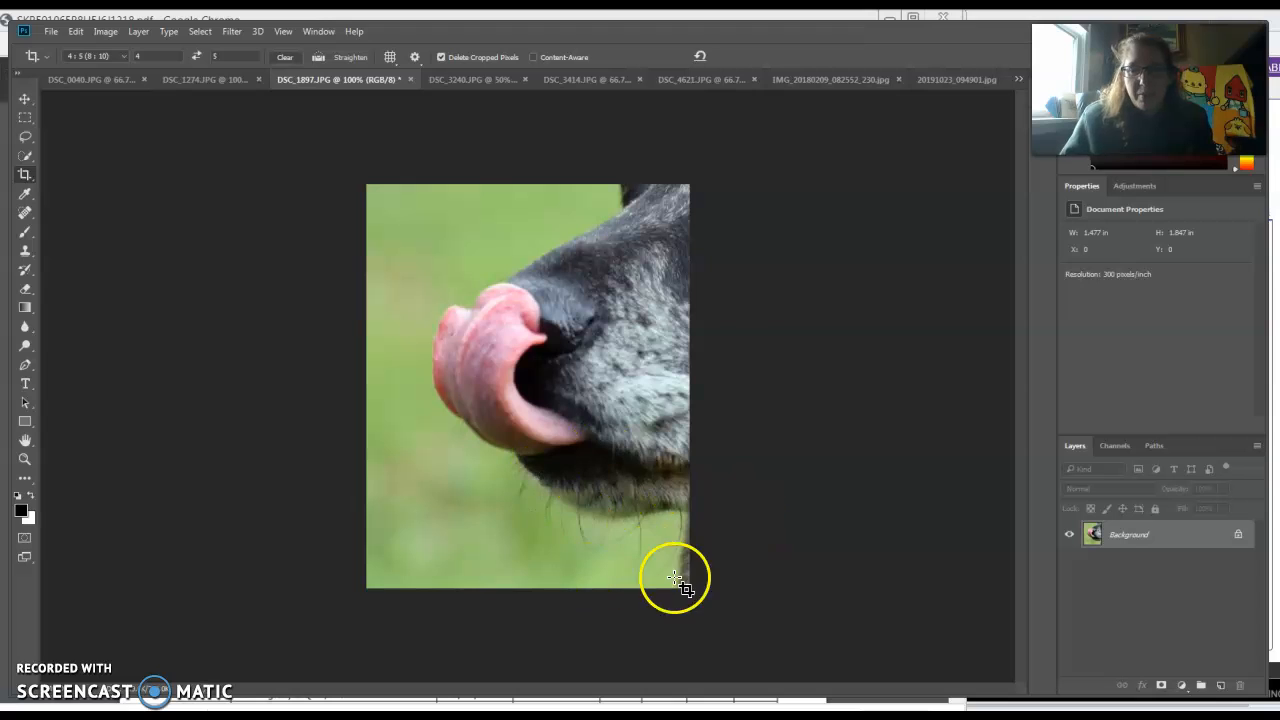
key("ctrl+z")
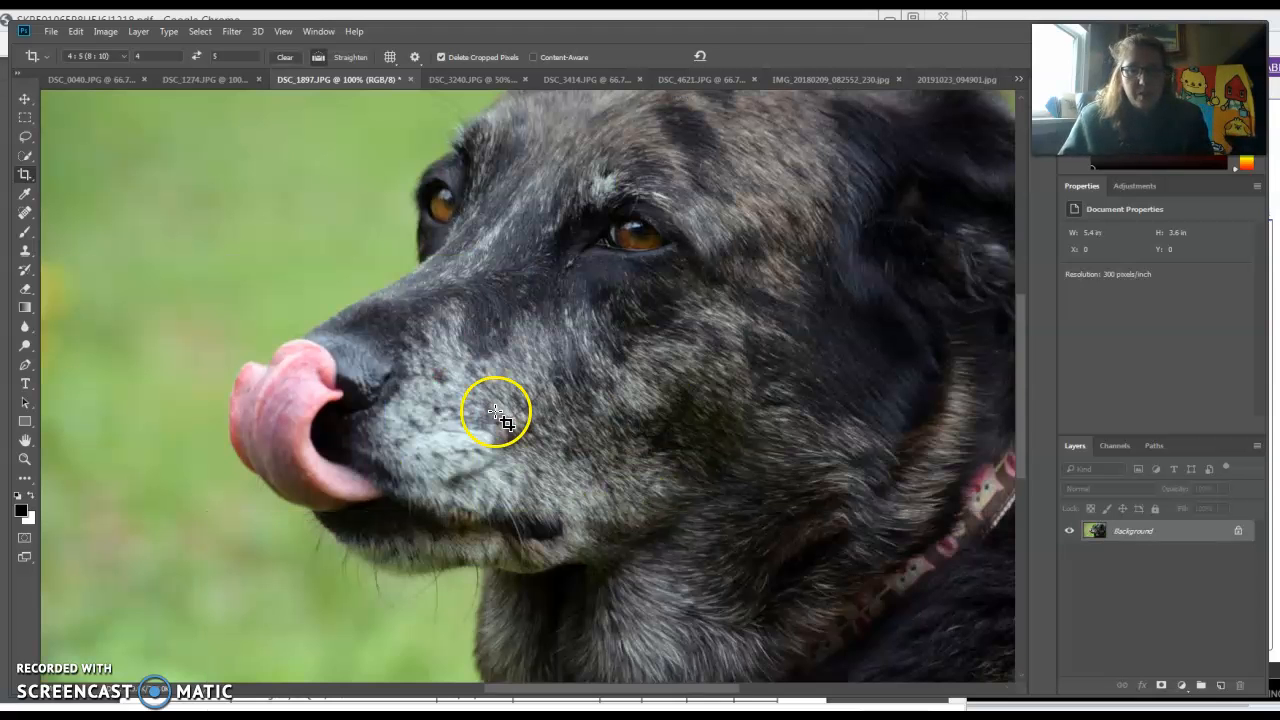
Step: Crop the dog photo to a 5 : 4 landscape frame of about 2.36 × 1.89 in covering the tongue, muzzle and both eyes
left_click_drag(116, 141, 706, 477)
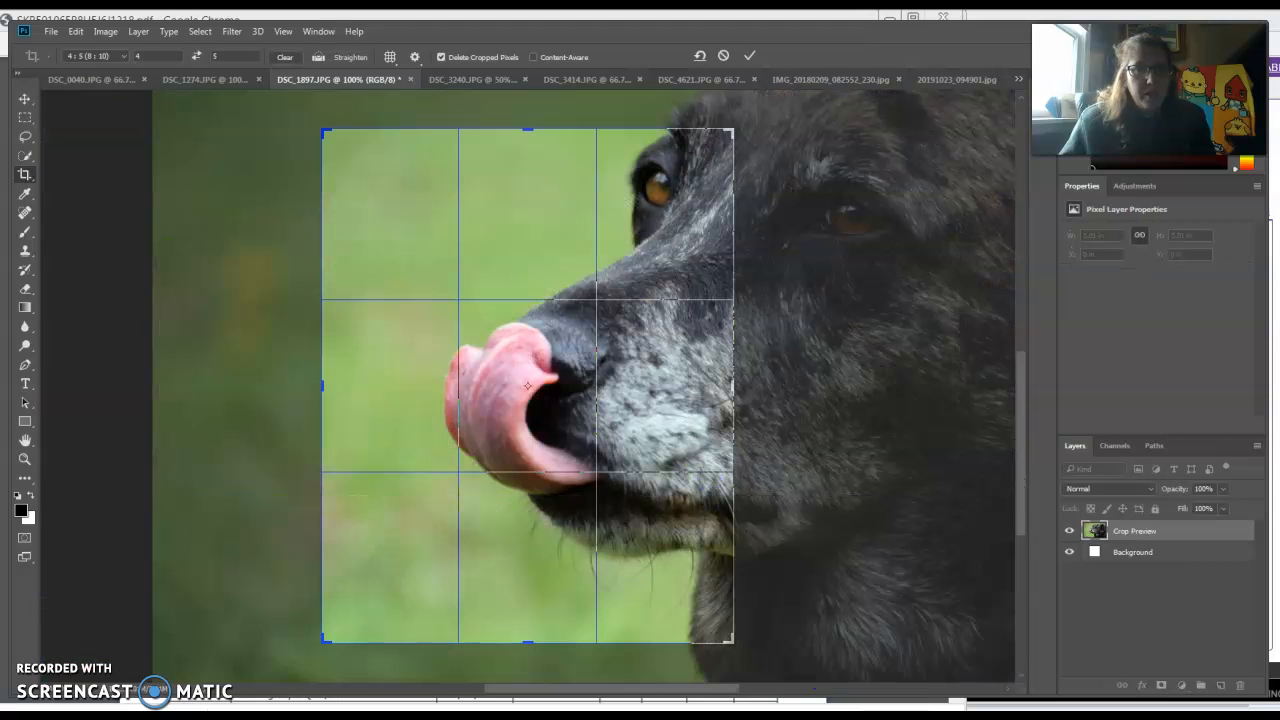
left_click(197, 56)
left_click_drag(501, 378, 366, 436)
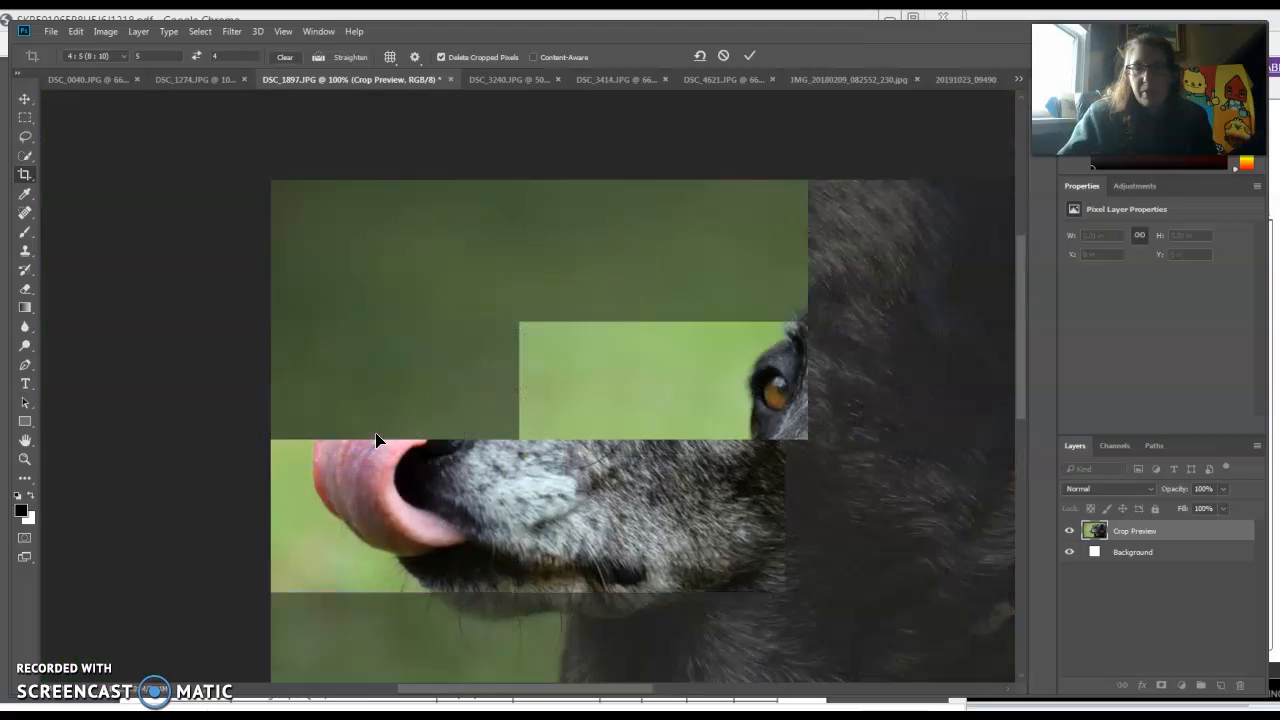
key("Return")
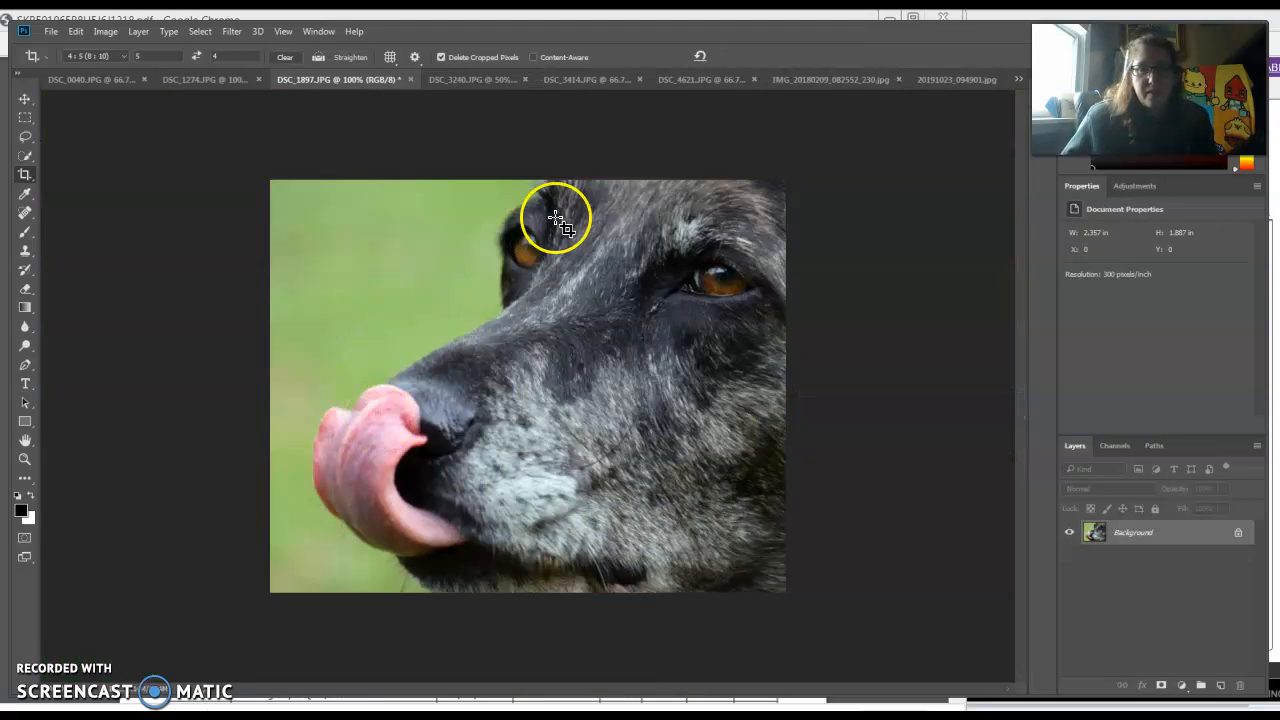
Step: Bring up DSC_3240.JPG and view the whole portrait together with its crop frame
left_click(460, 81)
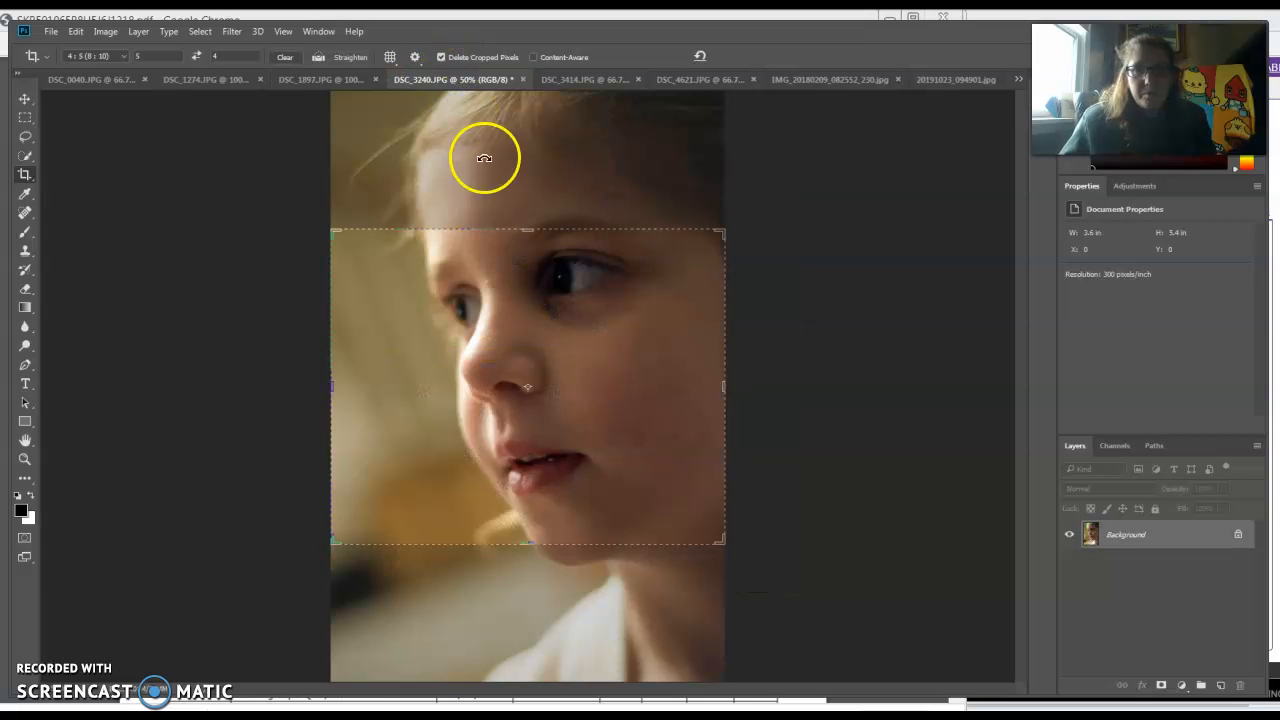
key("ctrl+minus")
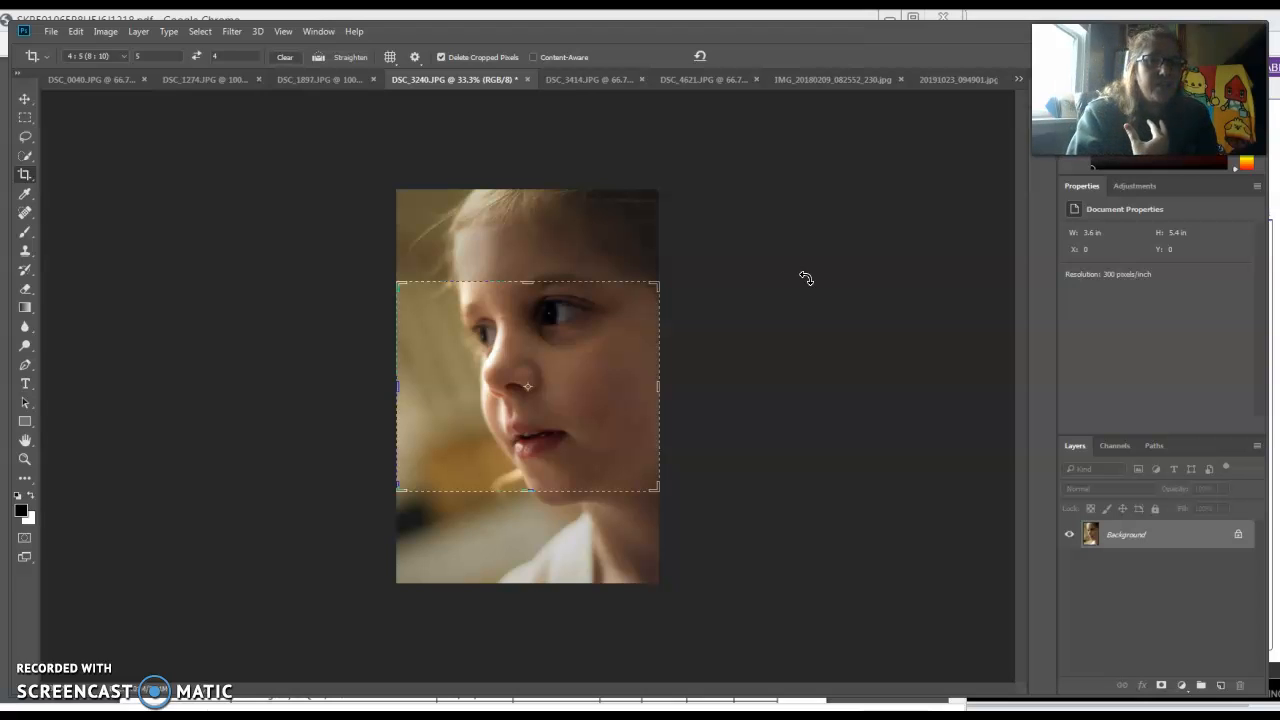
Step: In DSC_3414.JPG, select a rectangle over the boy's face with the Rectangular Marquee and switch to the Crop tool to use it as crop frame
left_click(26, 116)
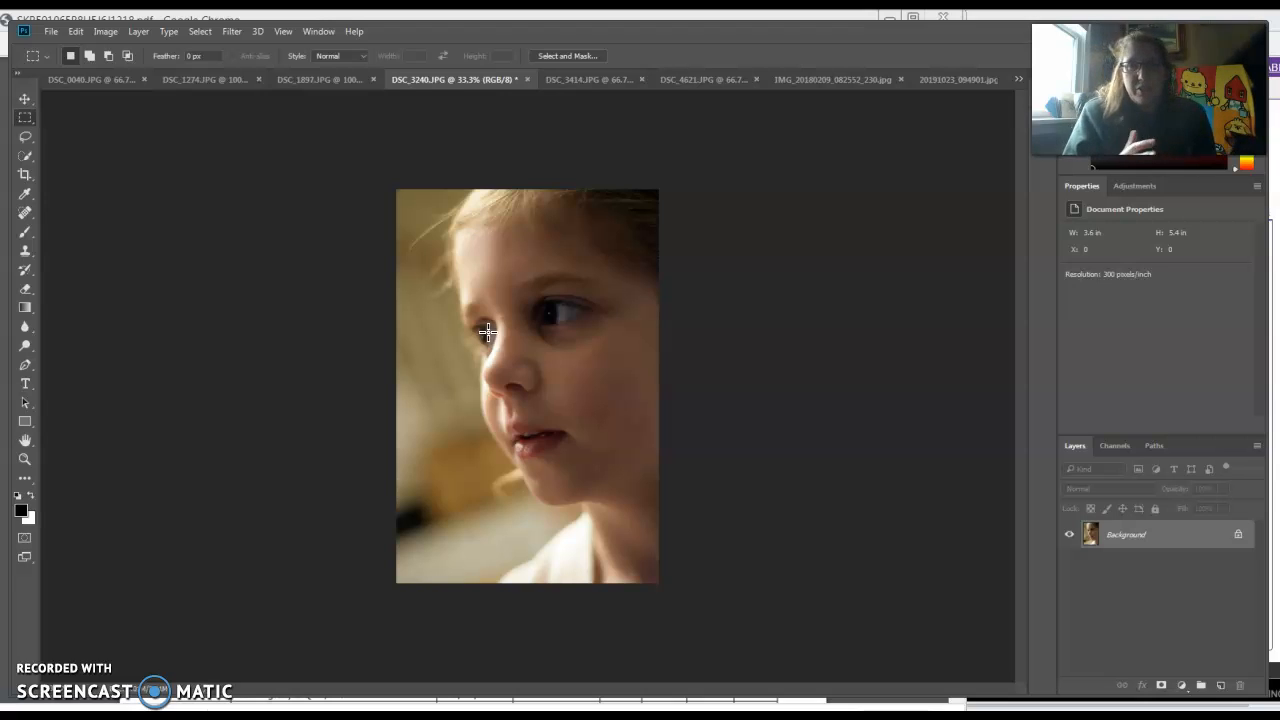
left_click(598, 78)
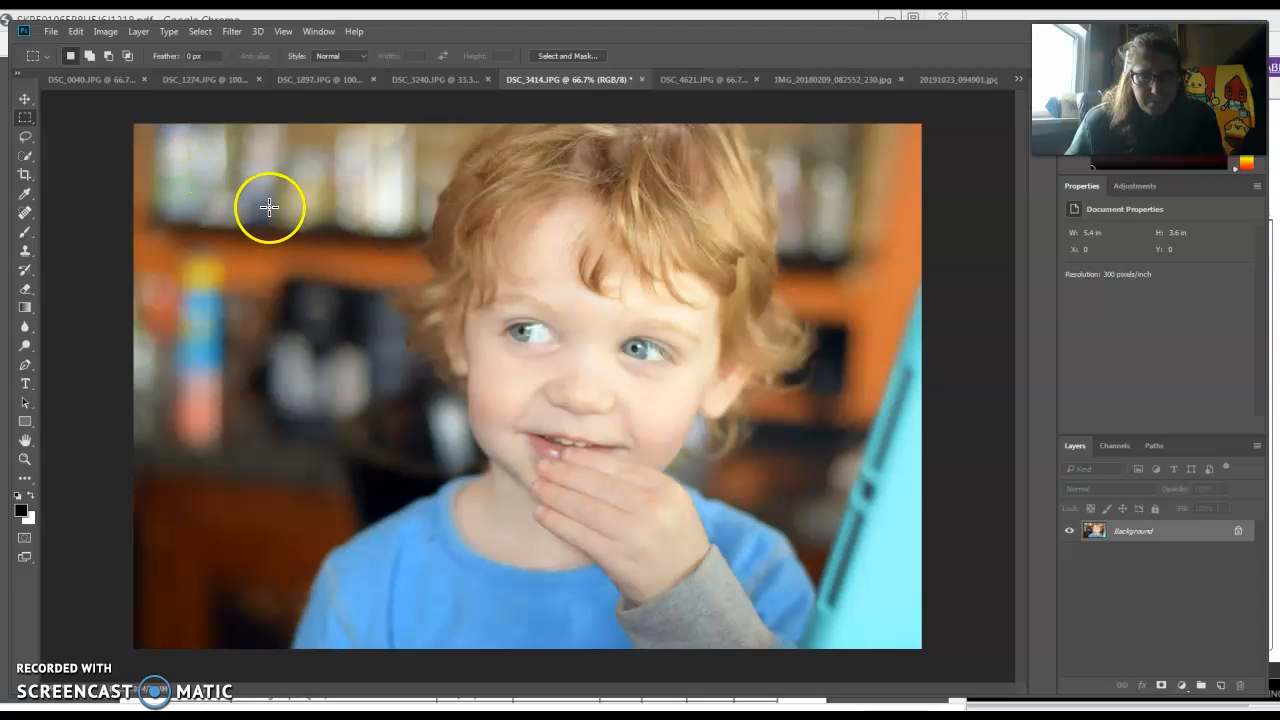
left_click_drag(269, 199, 748, 567)
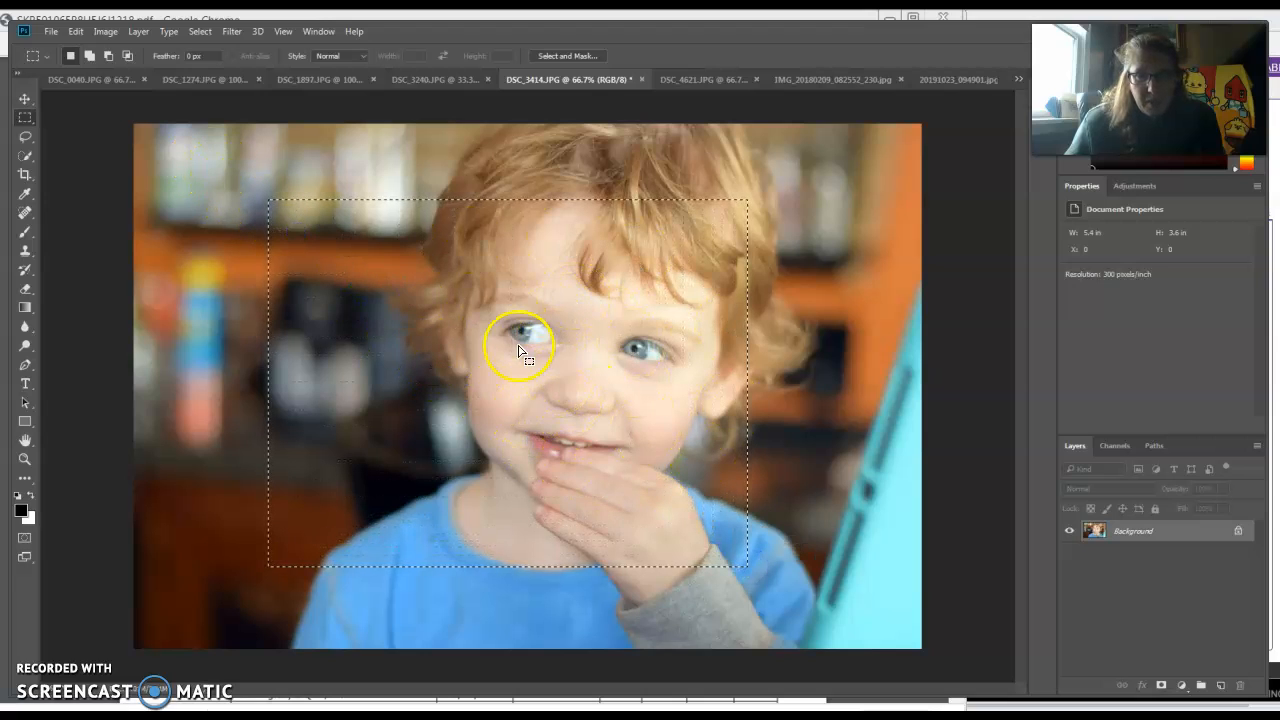
left_click(27, 173)
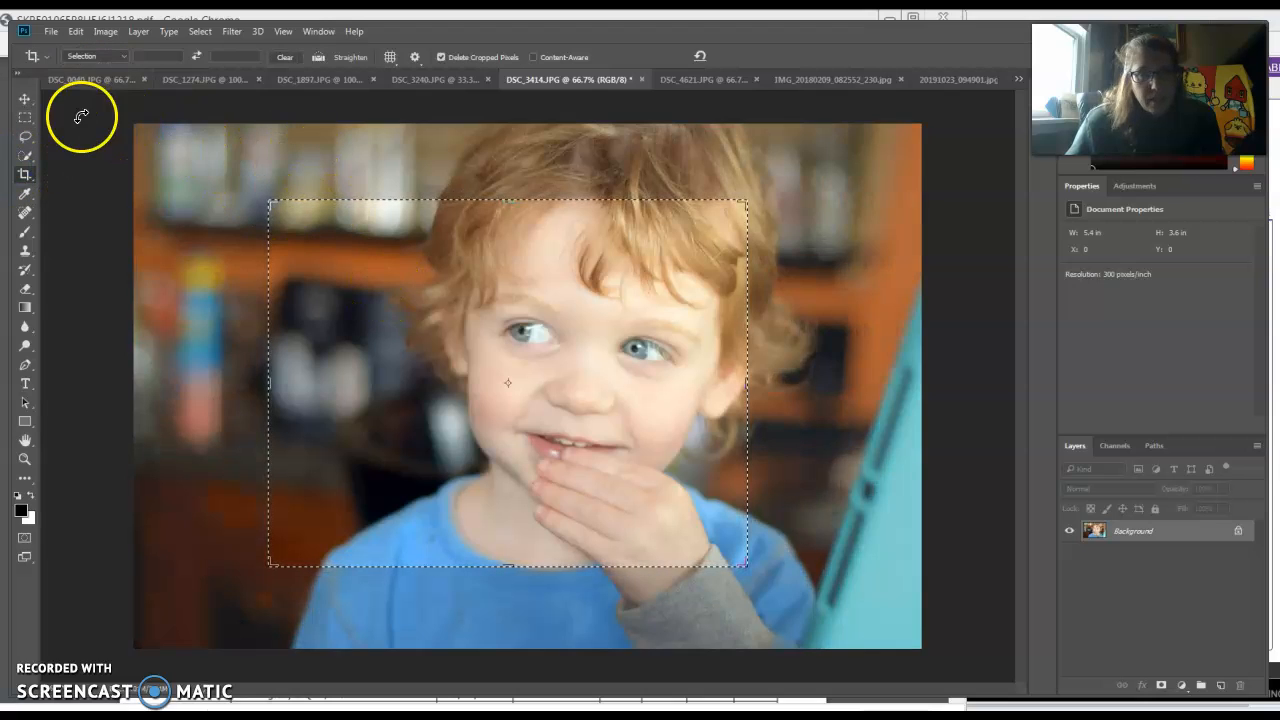
Step: Try to shift the selected area of the boy's photo with the Move tool, and undo the move
left_click(25, 98)
mouse_move(491, 373)
left_mouse_down()
mouse_move(478, 397)
mouse_move(487, 386)
left_mouse_up()
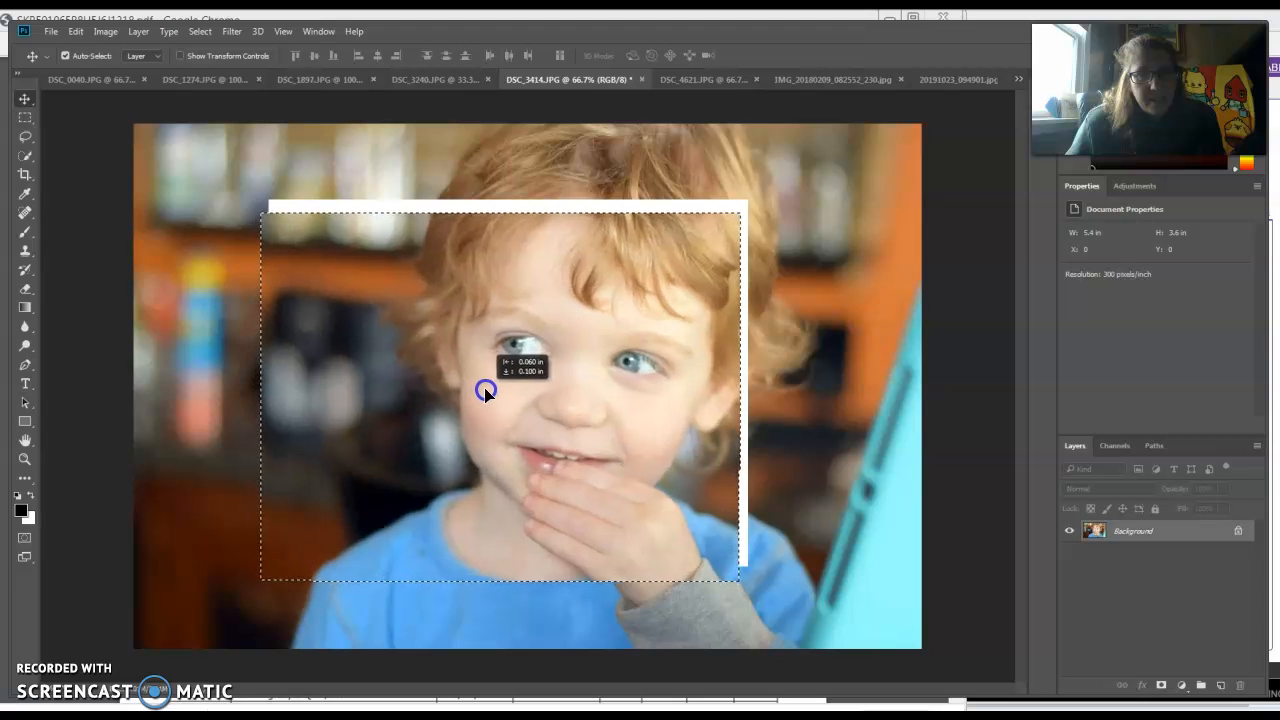
key("ctrl+z")
left_click(176, 180)
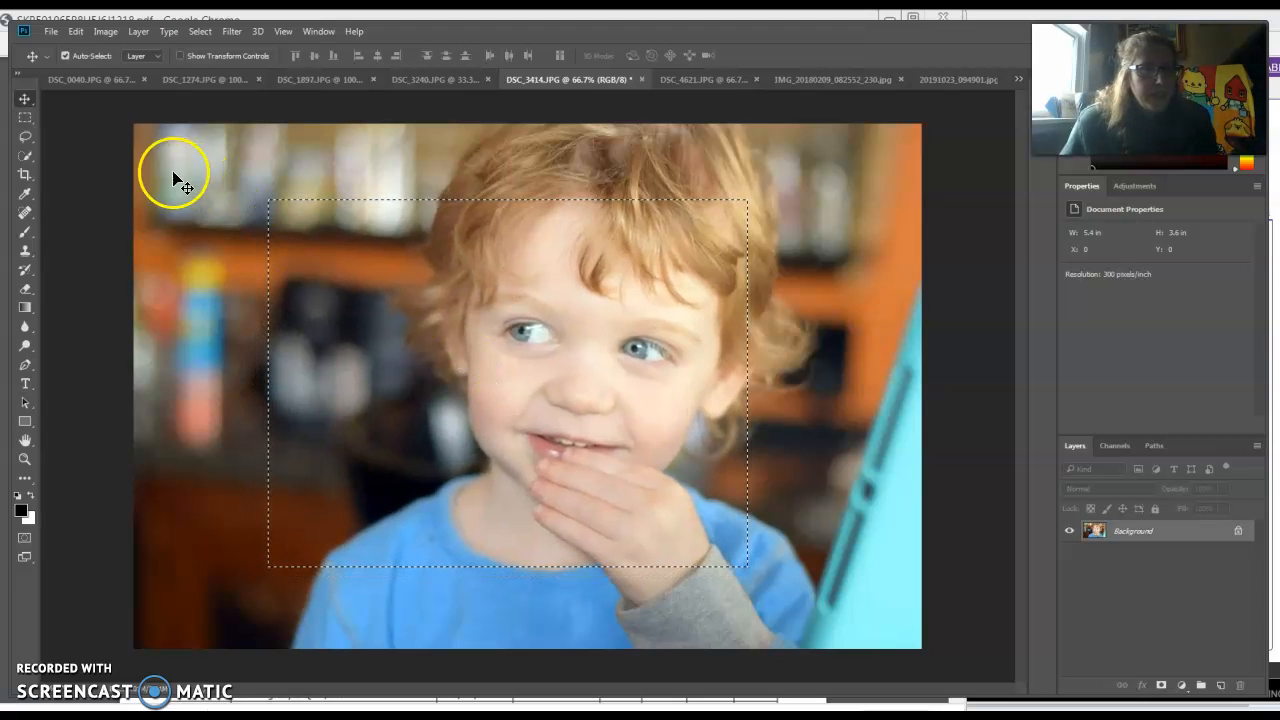
Step: Clear the selection in the boy's photo and start a 5 : 4 landscape crop with the Crop tool
left_click(200, 31)
left_click(214, 66)
left_click(25, 175)
left_click(391, 217)
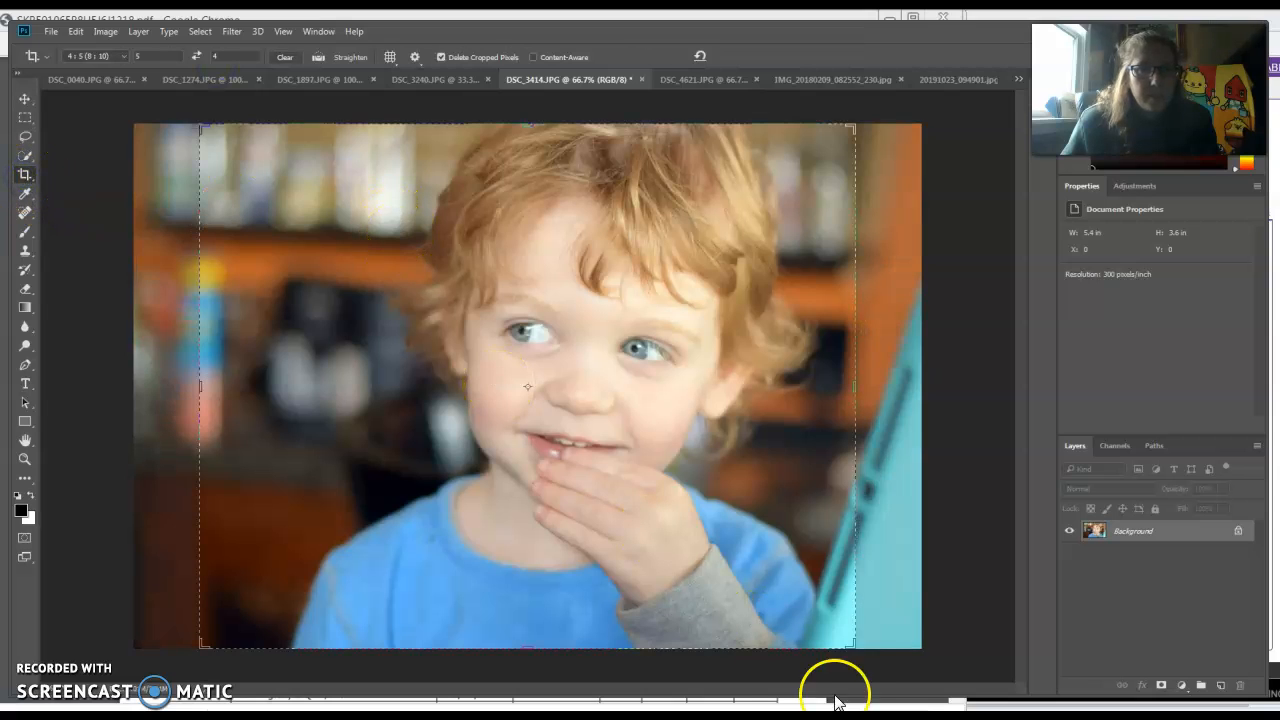
Step: Crop the boy's photo to about 2.8 × 2.24 in, framing his face and hand and cutting into his hair
left_click_drag(847, 649, 757, 509)
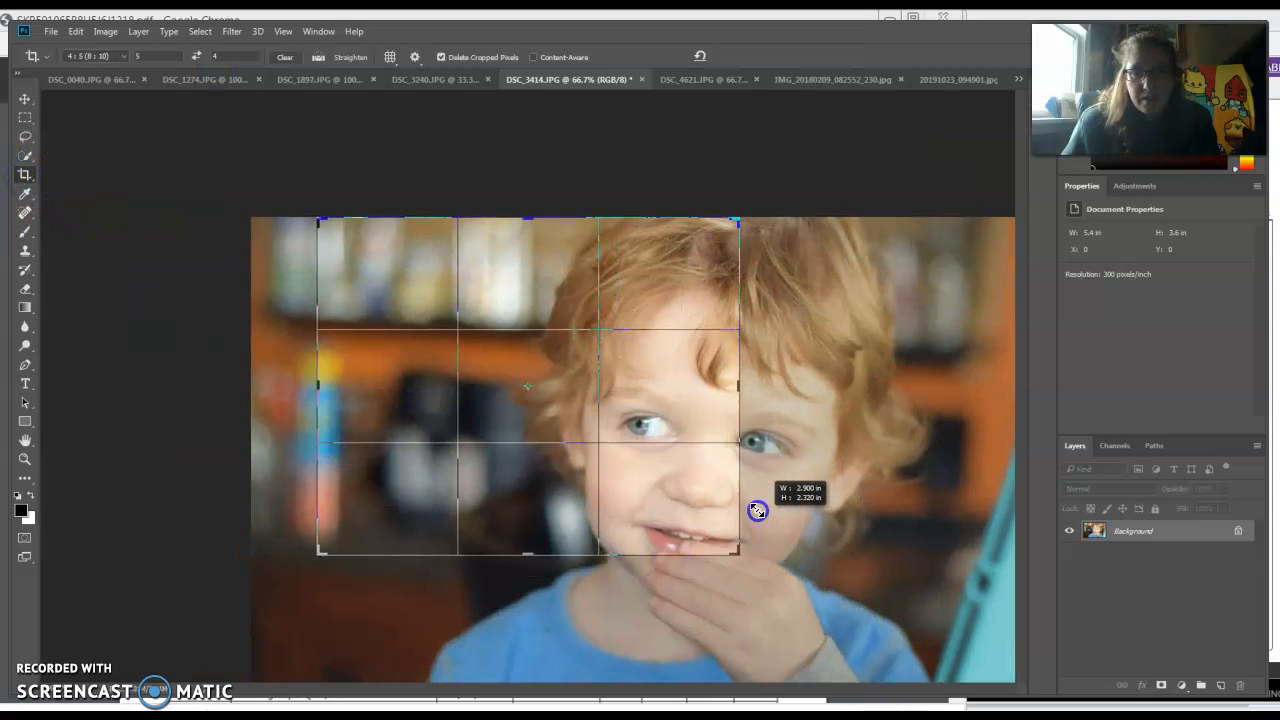
left_click(674, 451)
left_click_drag(679, 491, 572, 379)
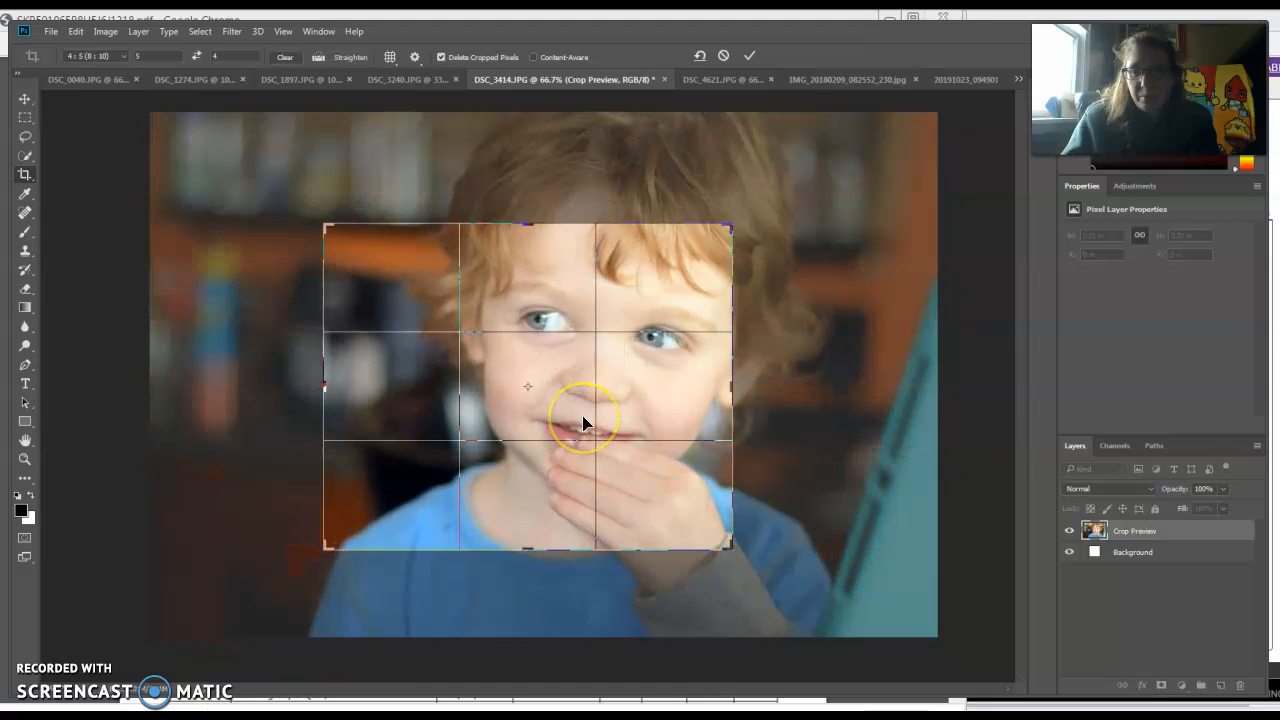
left_click_drag(620, 422, 616, 434)
key("Return")
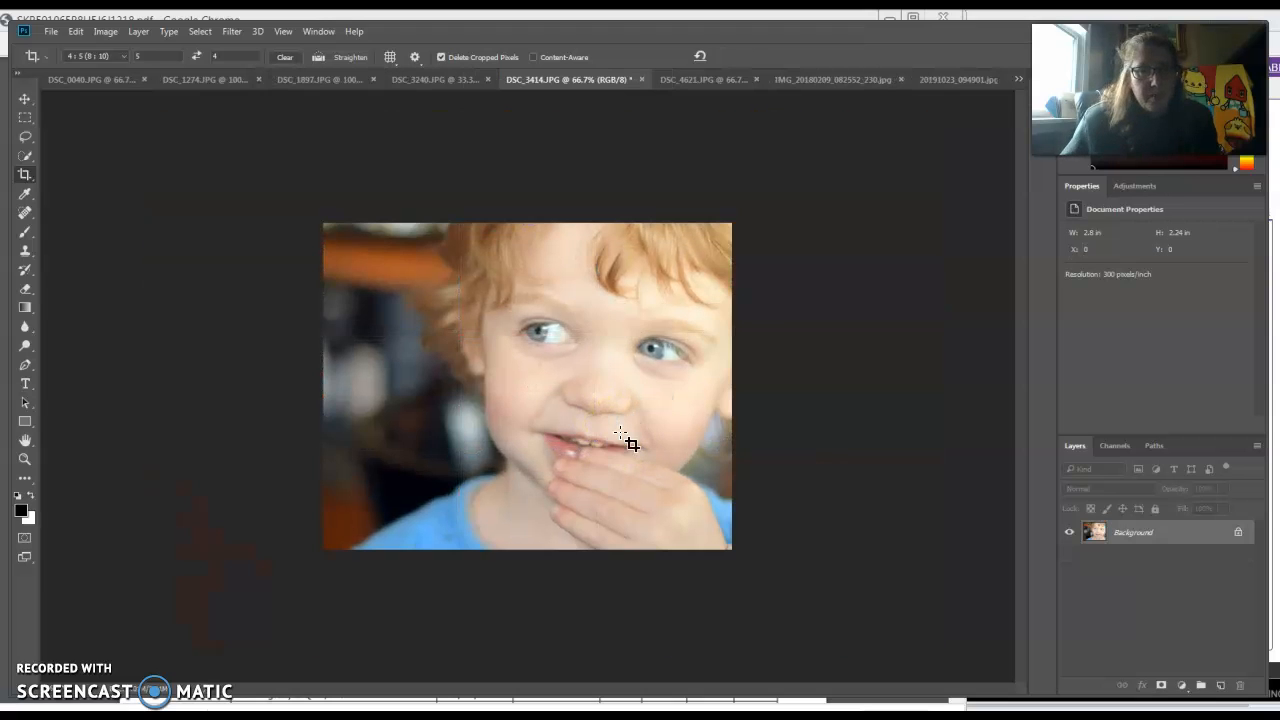
key("ctrl+plus")
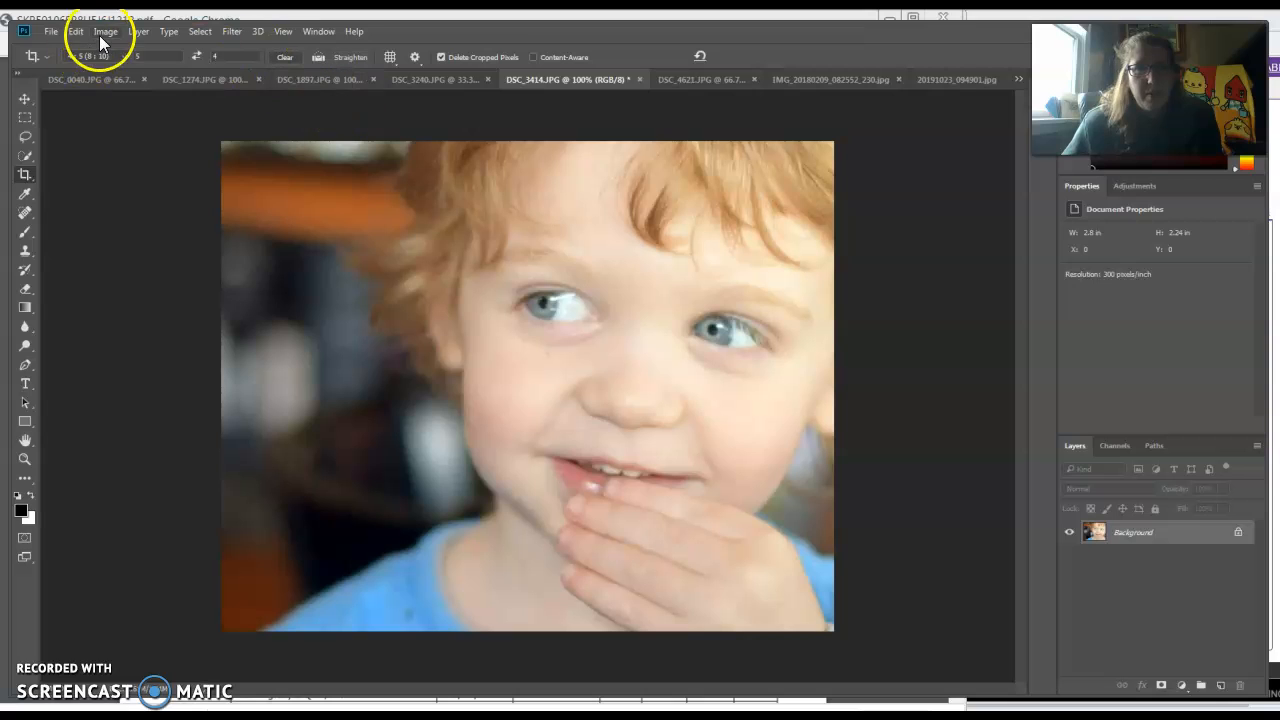
Step: Crop DSC_4621.JPG to a 4 : 5 portrait frame of about 2.37 × 2.96 in around the black-and-white cat's head and chest
left_click(712, 81)
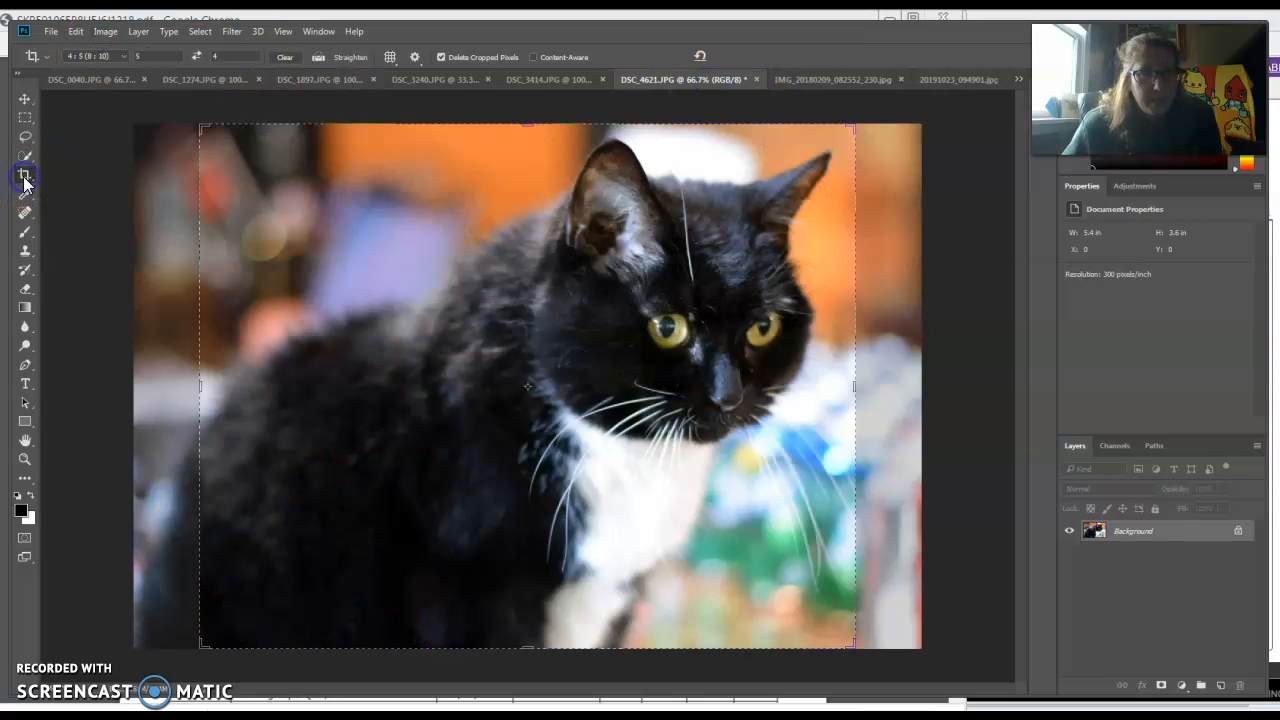
left_click_drag(189, 640, 374, 532)
left_click_drag(531, 425, 535, 436)
left_click_drag(677, 571, 687, 597)
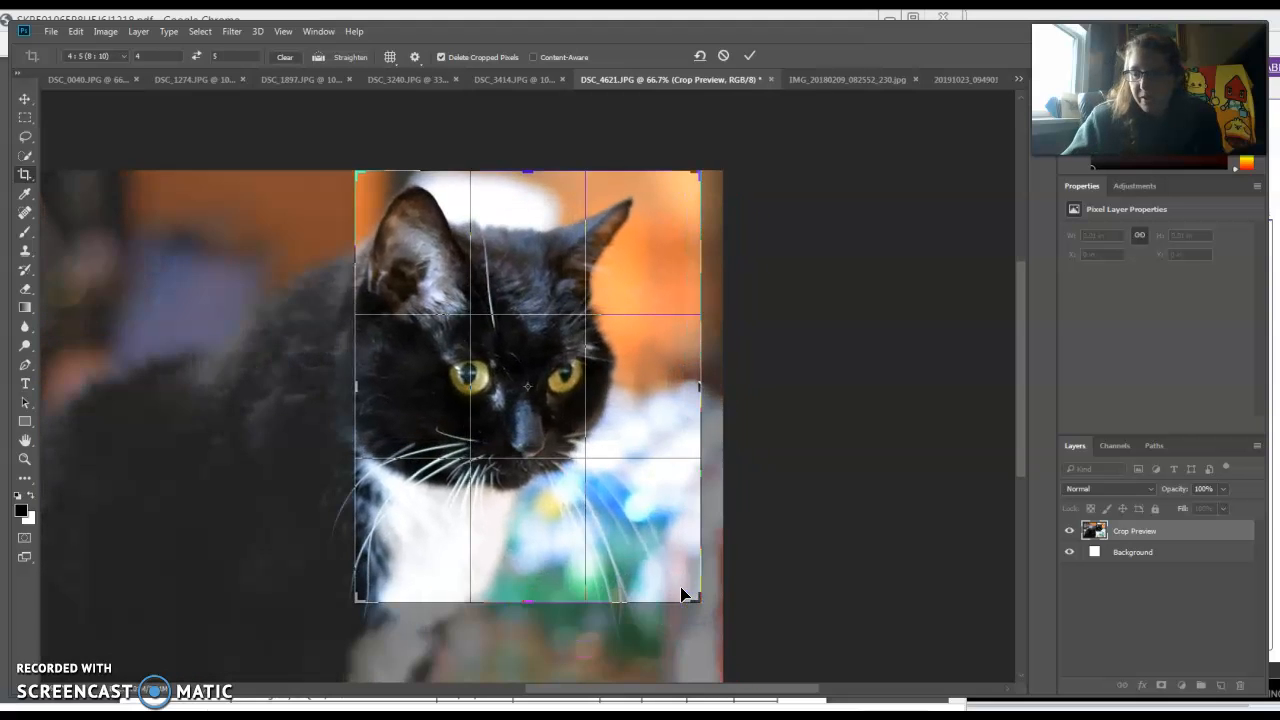
key("Return")
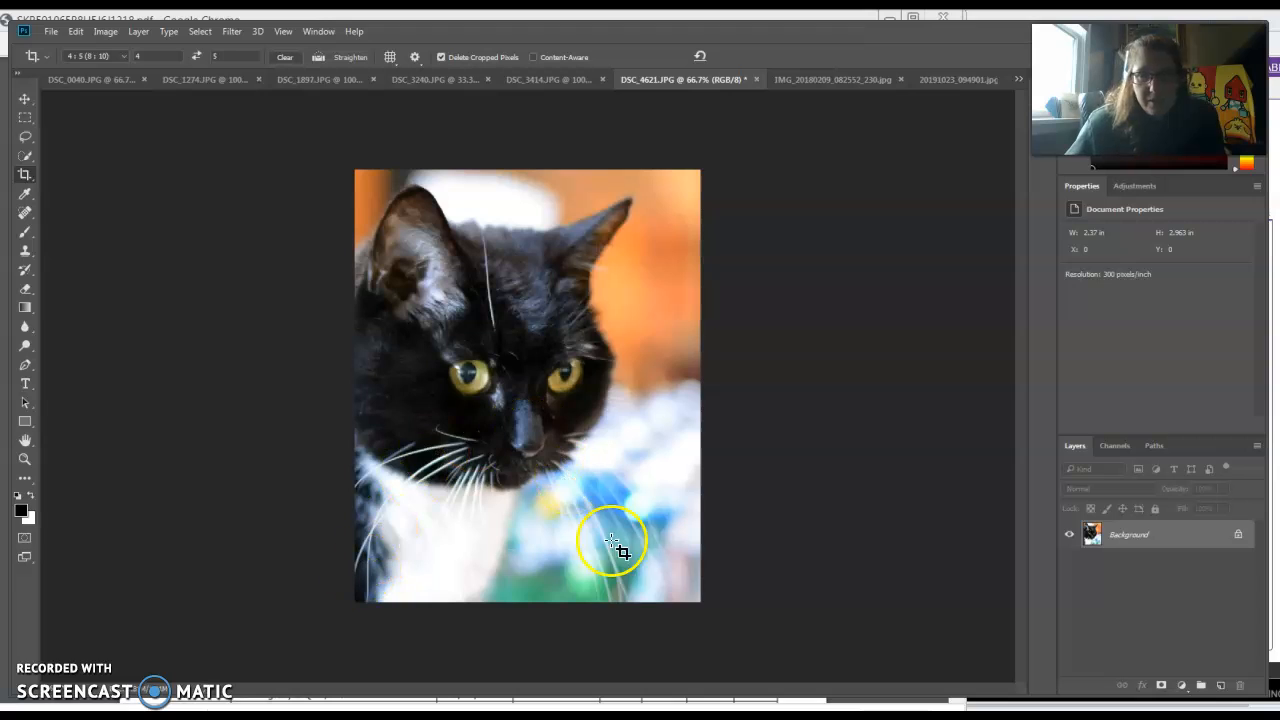
Step: In IMG_20180209_082552_230.jpg, try a 4 : 5 portrait crop of only the dog's snout and snow patch, and undo it
left_click(843, 79)
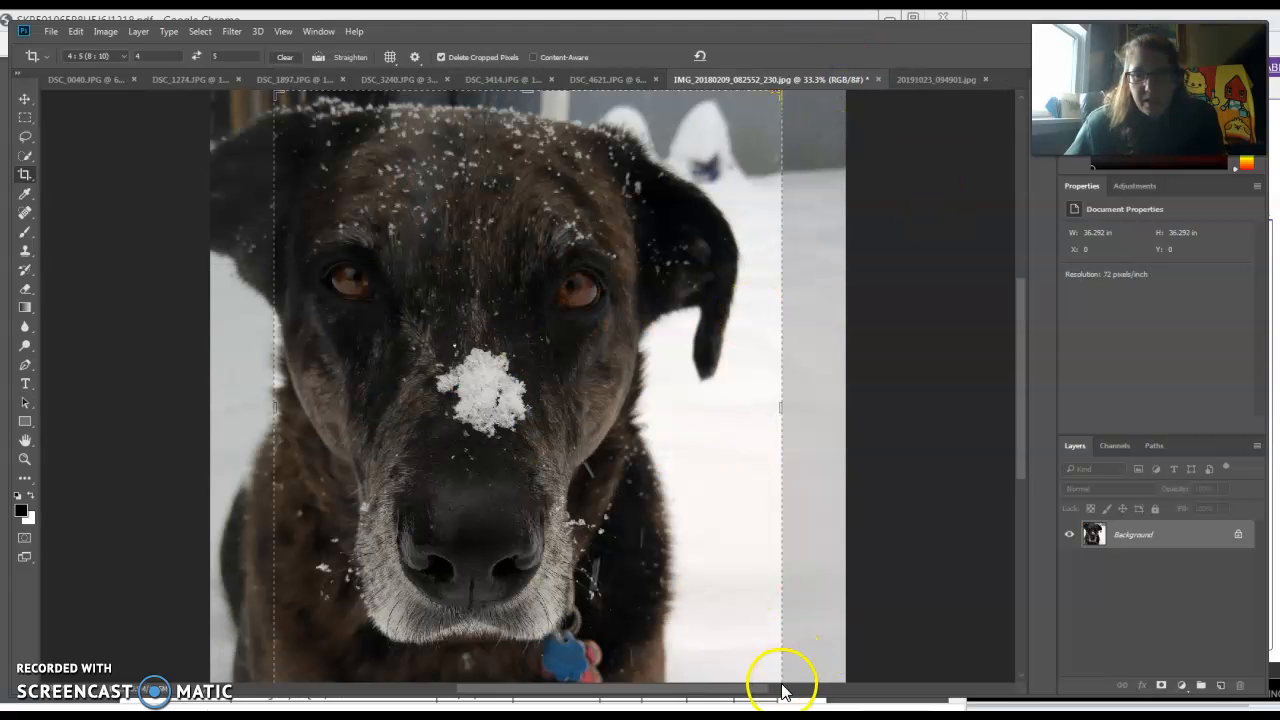
left_click_drag(766, 100, 700, 191)
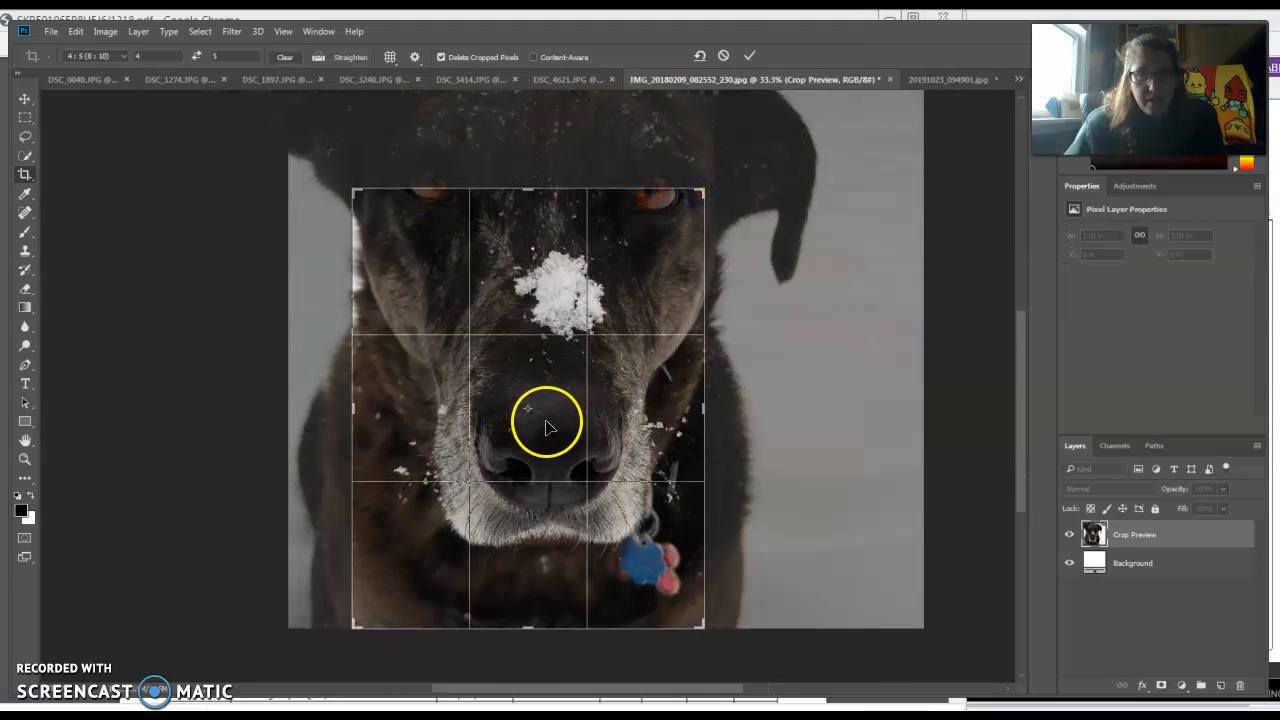
left_click_drag(704, 628, 669, 580)
left_click_drag(592, 477, 474, 394)
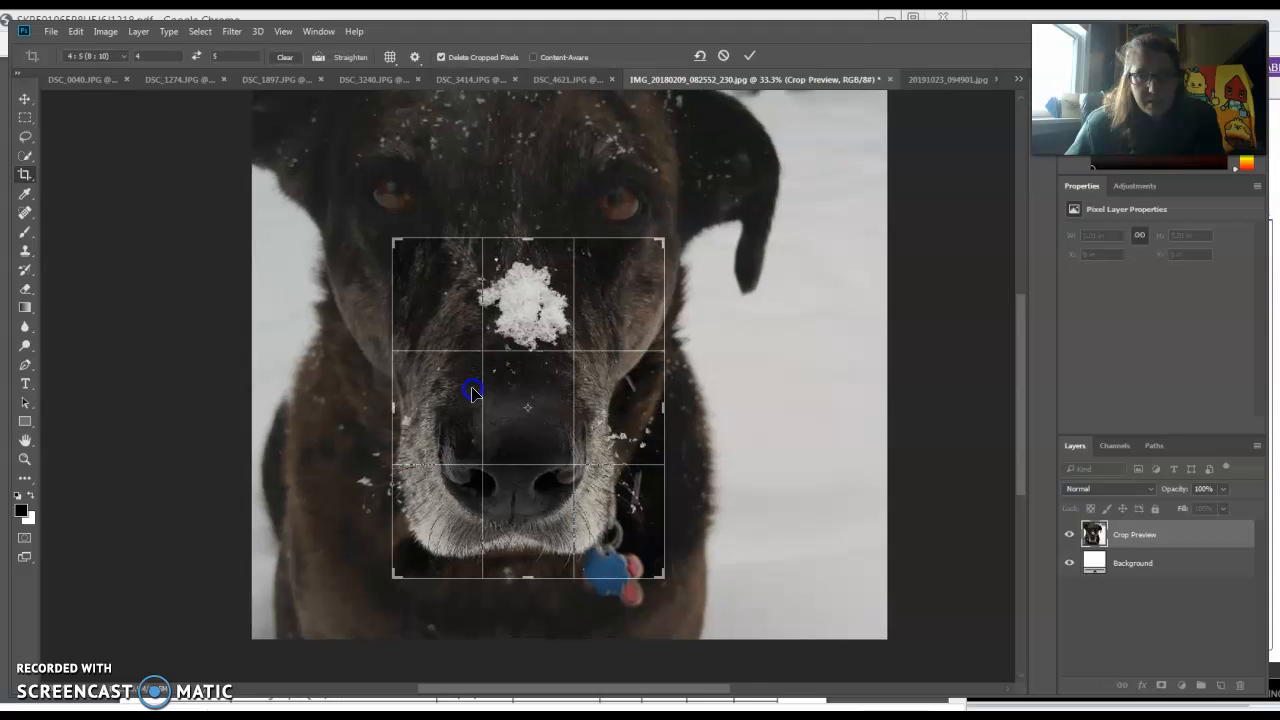
key("Return")
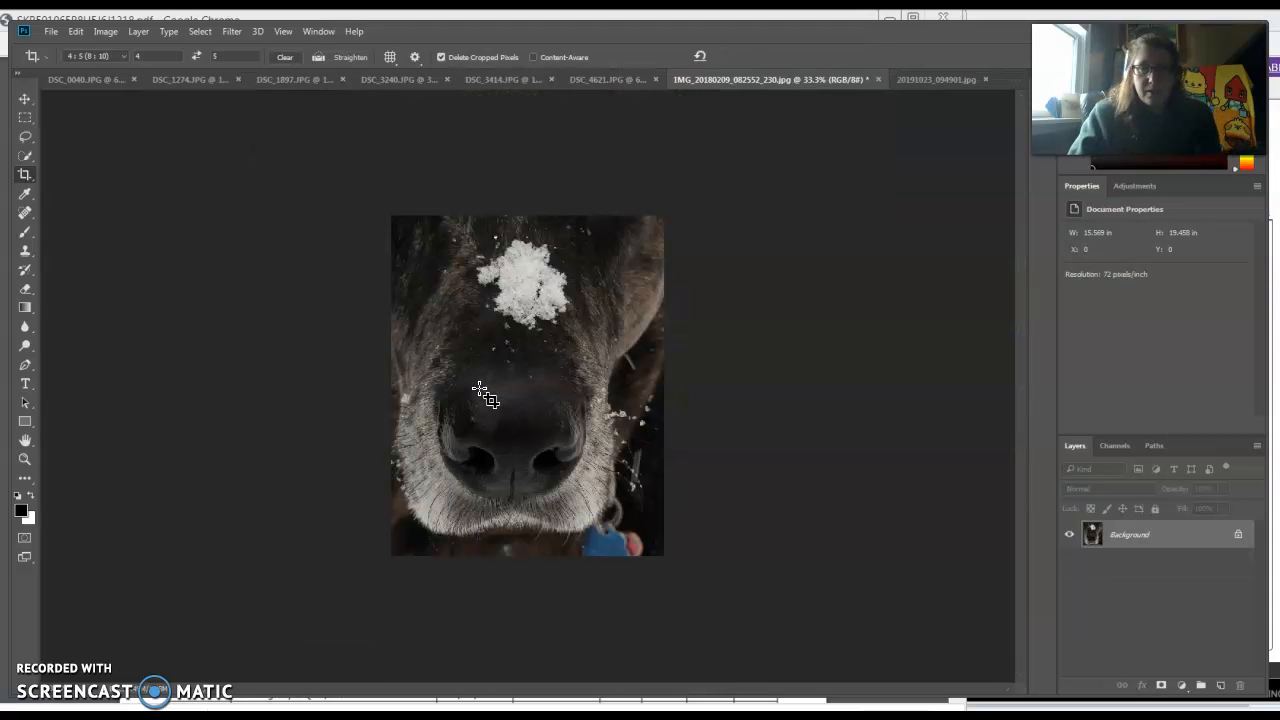
key("ctrl+z")
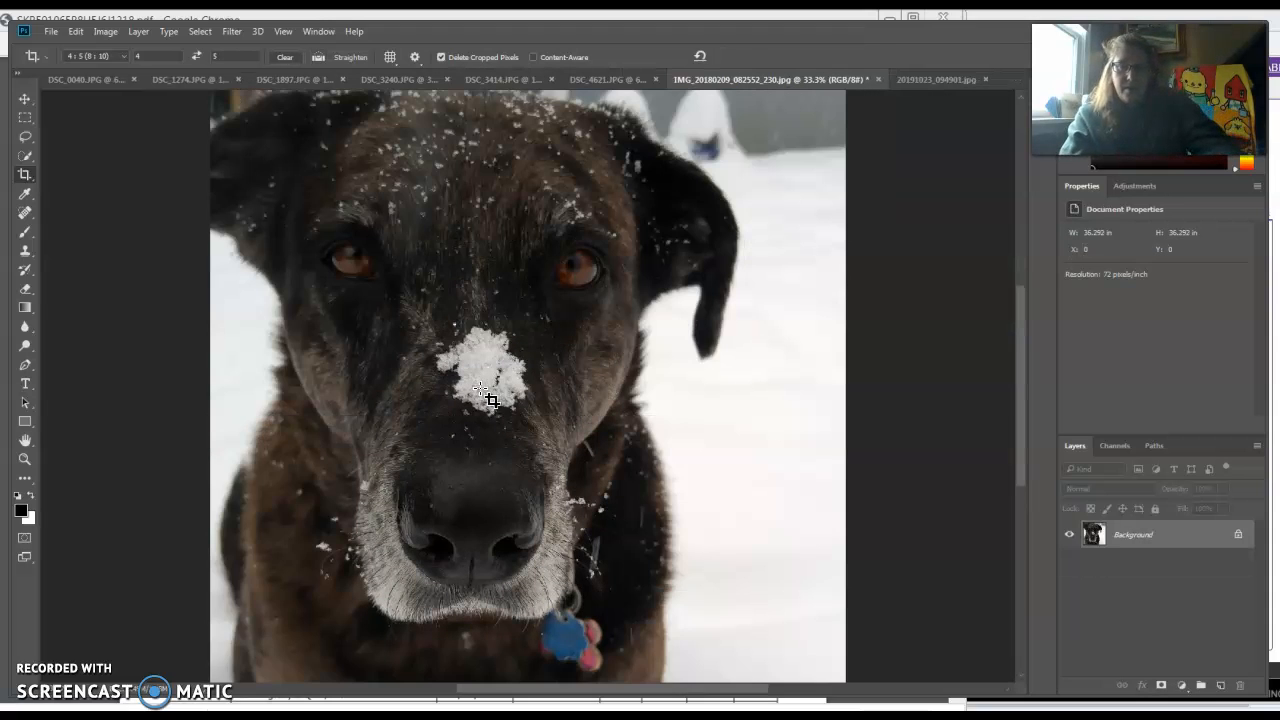
Step: Crop IMG_20180209_082552_230.jpg to a 4 : 5 portrait frame of about 20.7 × 25.9 in covering the dog's eyes, snow patch and muzzle
left_click_drag(242, 183, 634, 643)
left_click_drag(575, 432, 526, 428)
key("Return")
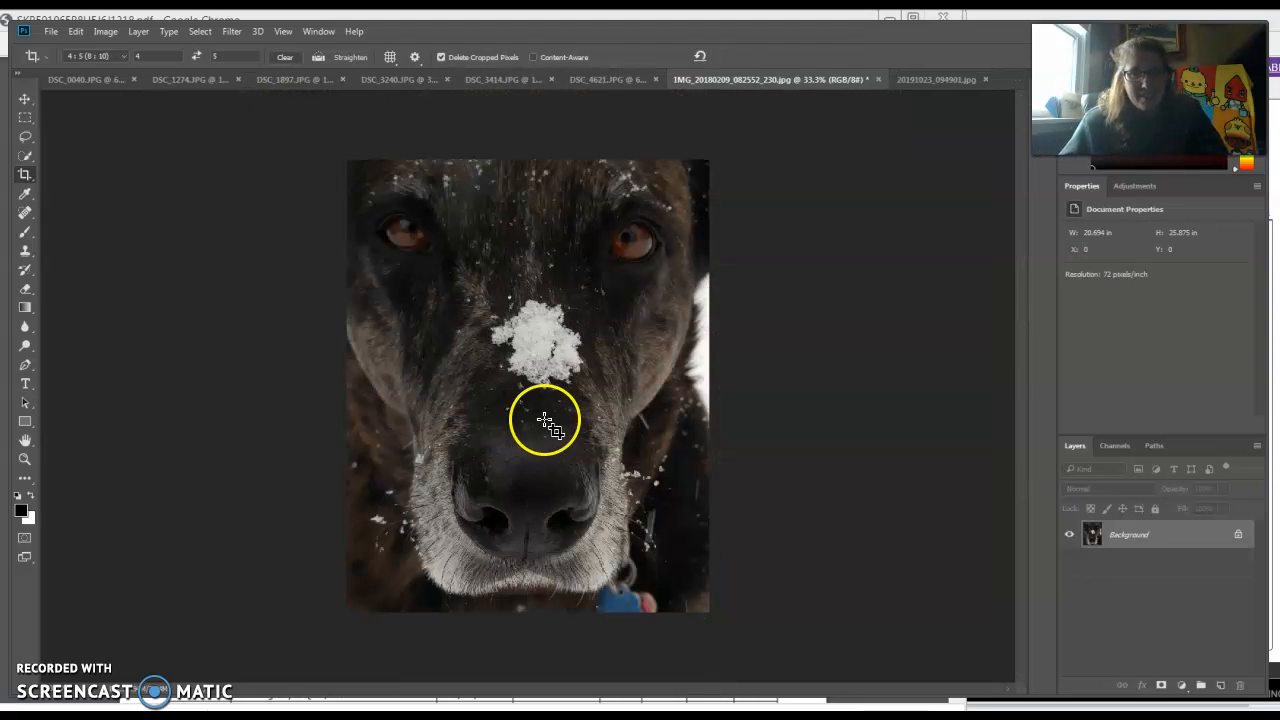
Step: Crop 20191023_094901.jpg to a 4 : 5 portrait frame of about 13.75 × 17.18 in around the woman's hair, glasses, nose and mouth
left_click(921, 72)
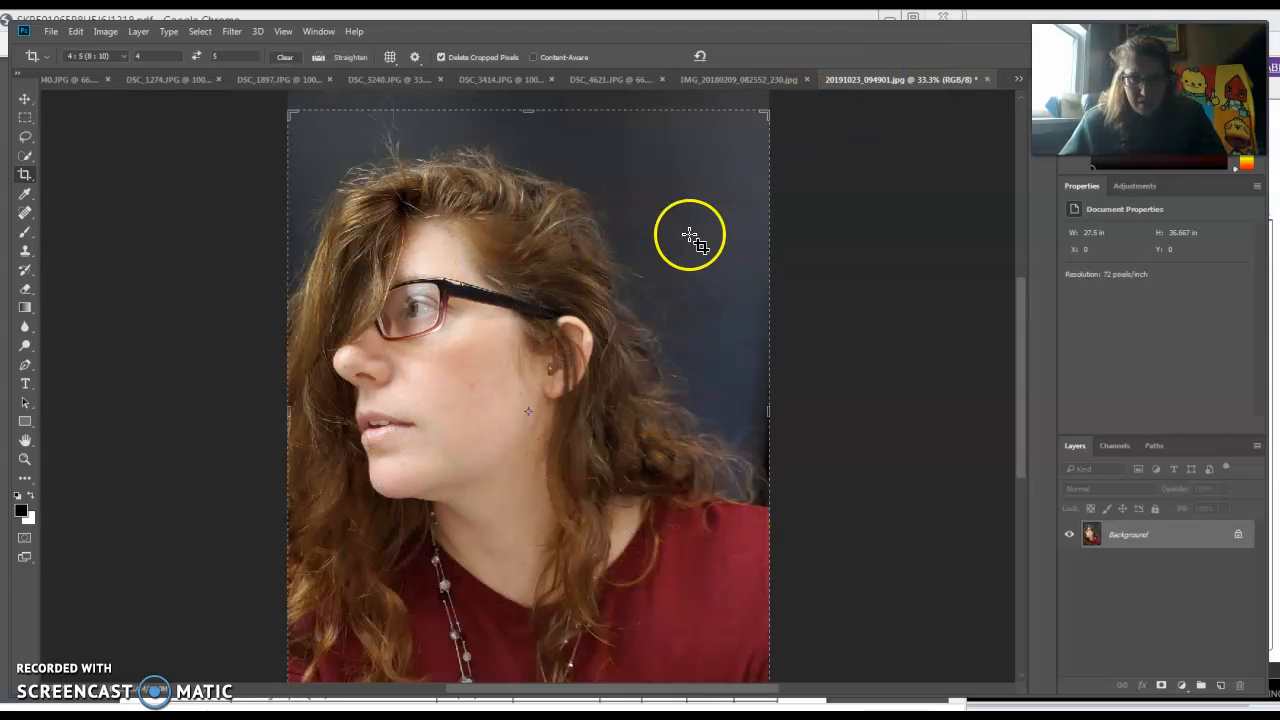
left_click_drag(1022, 304, 1003, 331)
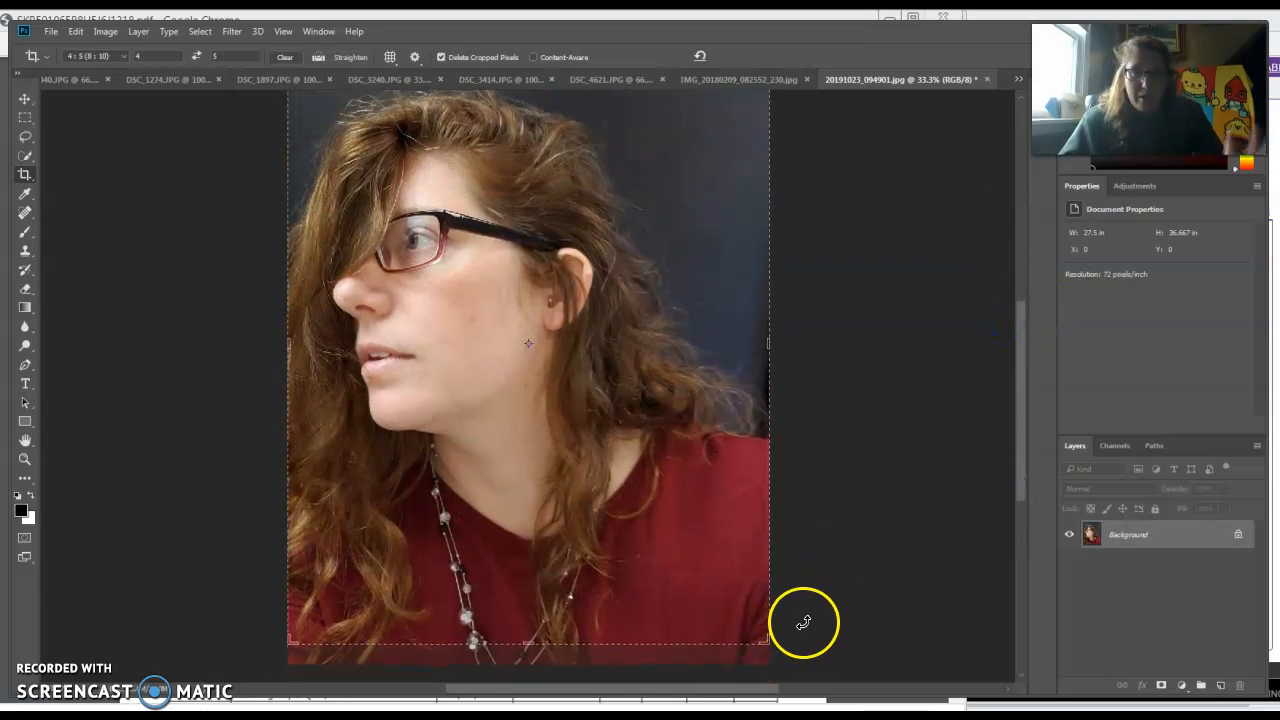
left_click_drag(766, 634, 680, 514)
left_click_drag(646, 473, 644, 419)
left_click_drag(669, 518, 650, 487)
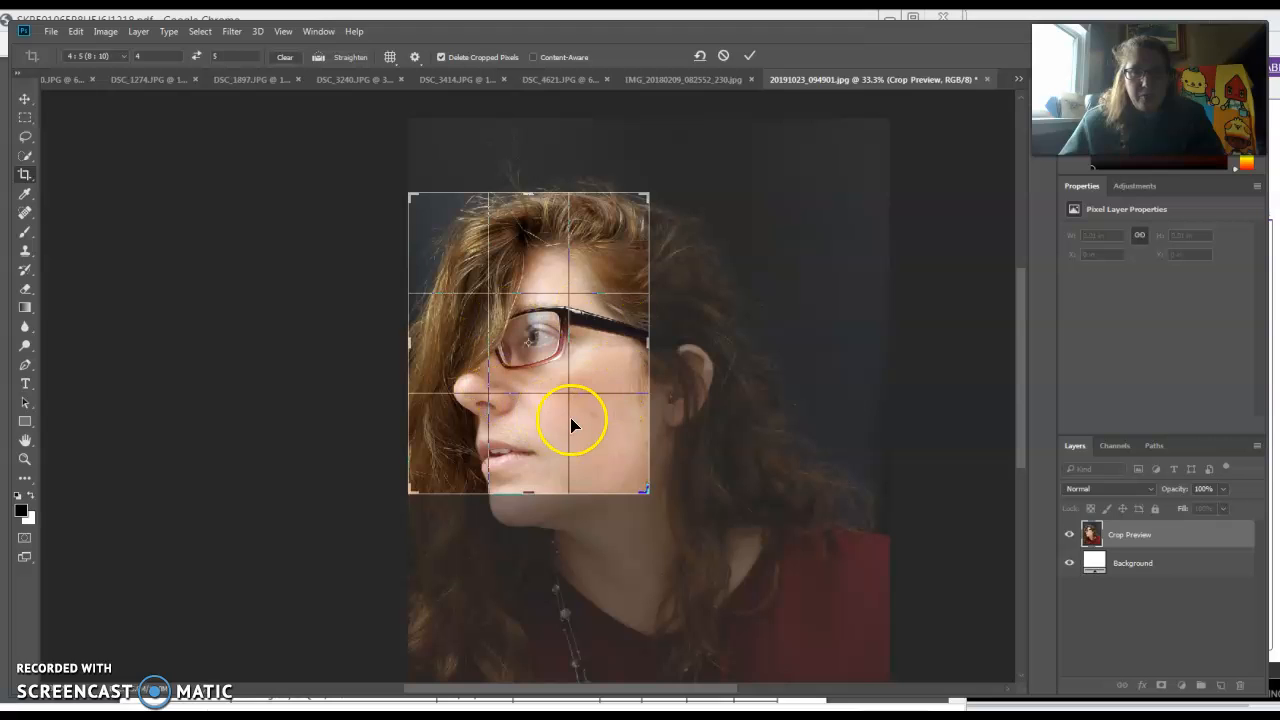
key("Return")
key("ctrl+plus")
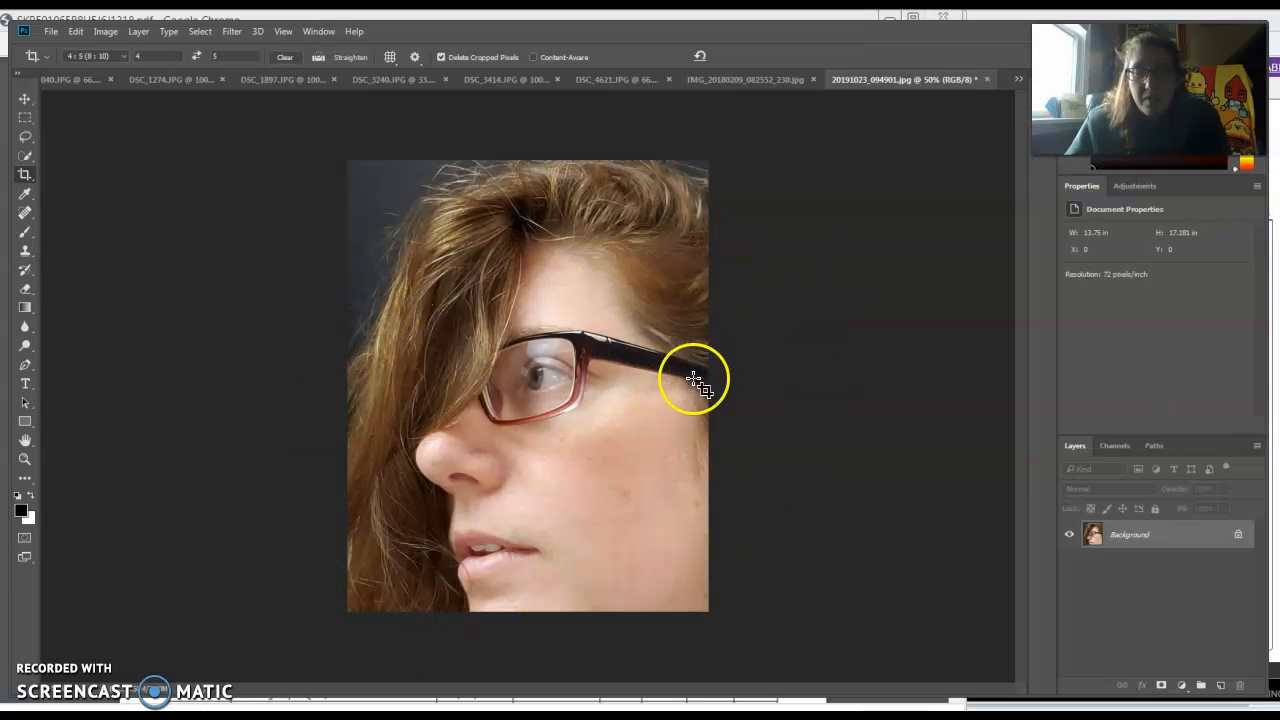
Step: Review the cropped photos one after another from DSC_0040.JPG to DSC_4621.JPG, switching to the Move tool to hide the crop frame
left_click(86, 81)
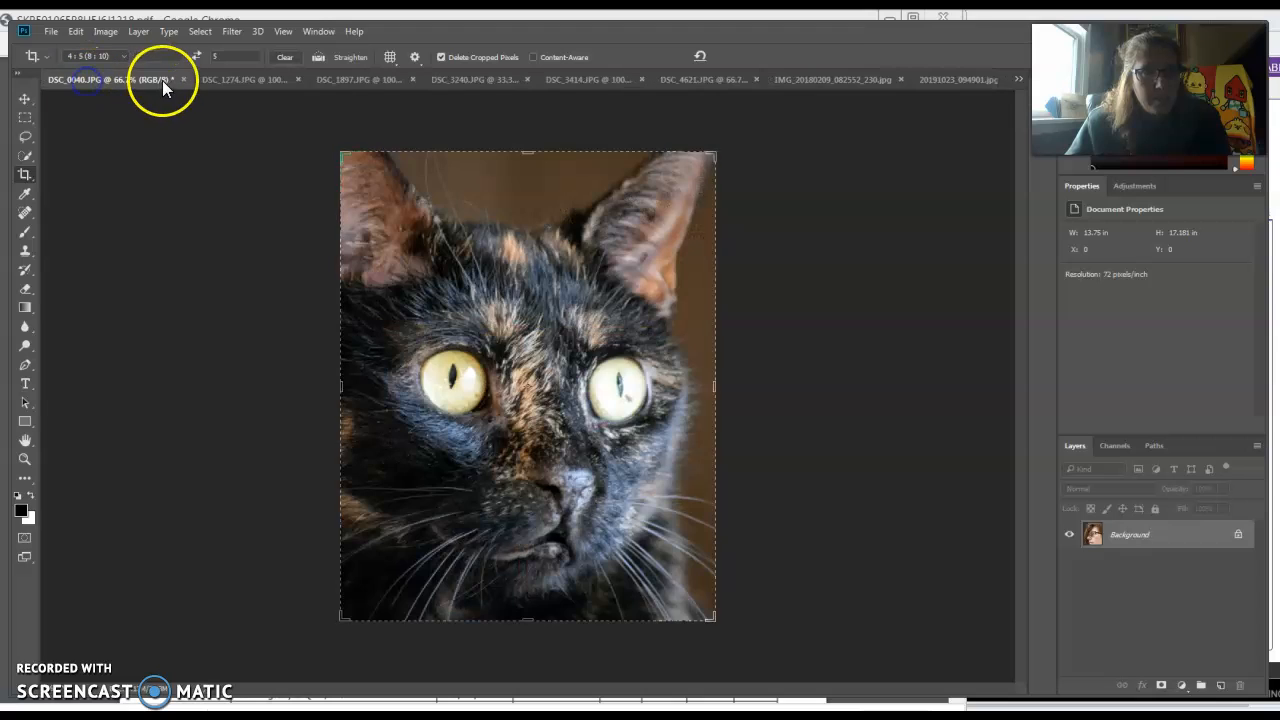
left_click(225, 82)
left_click(349, 78)
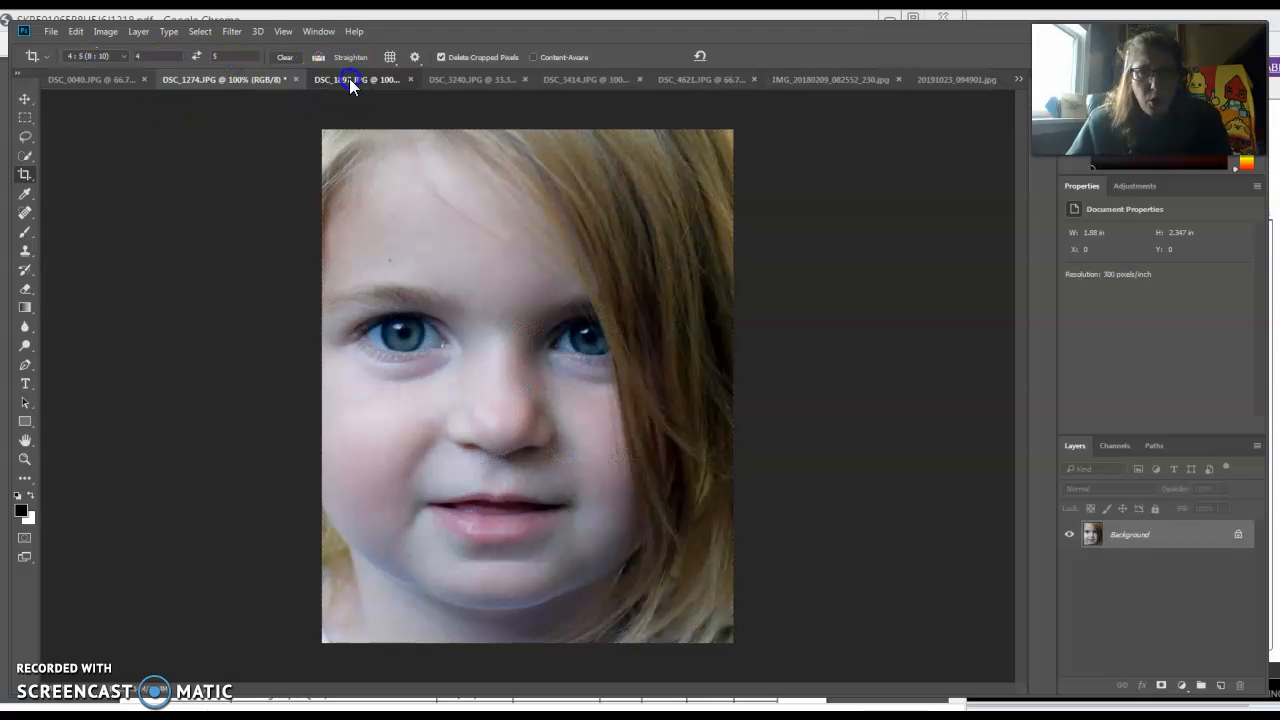
left_click(430, 79)
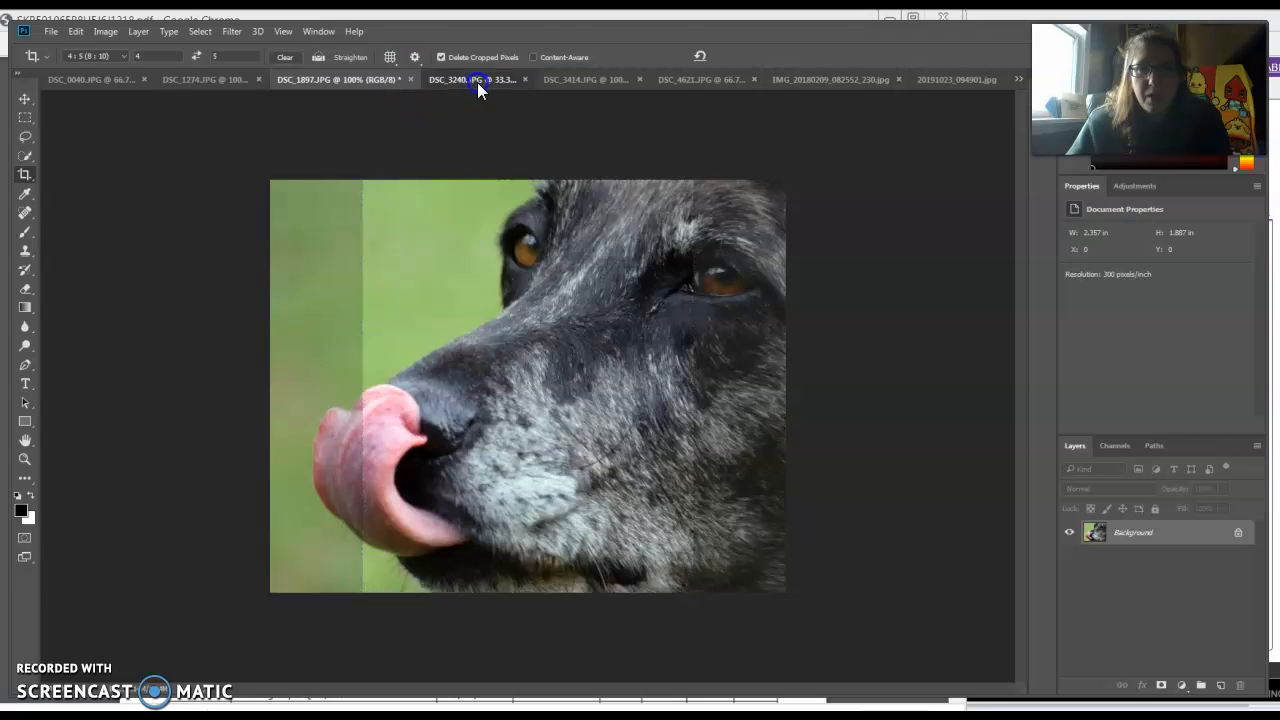
left_click(26, 100)
left_click(604, 80)
left_click(687, 79)
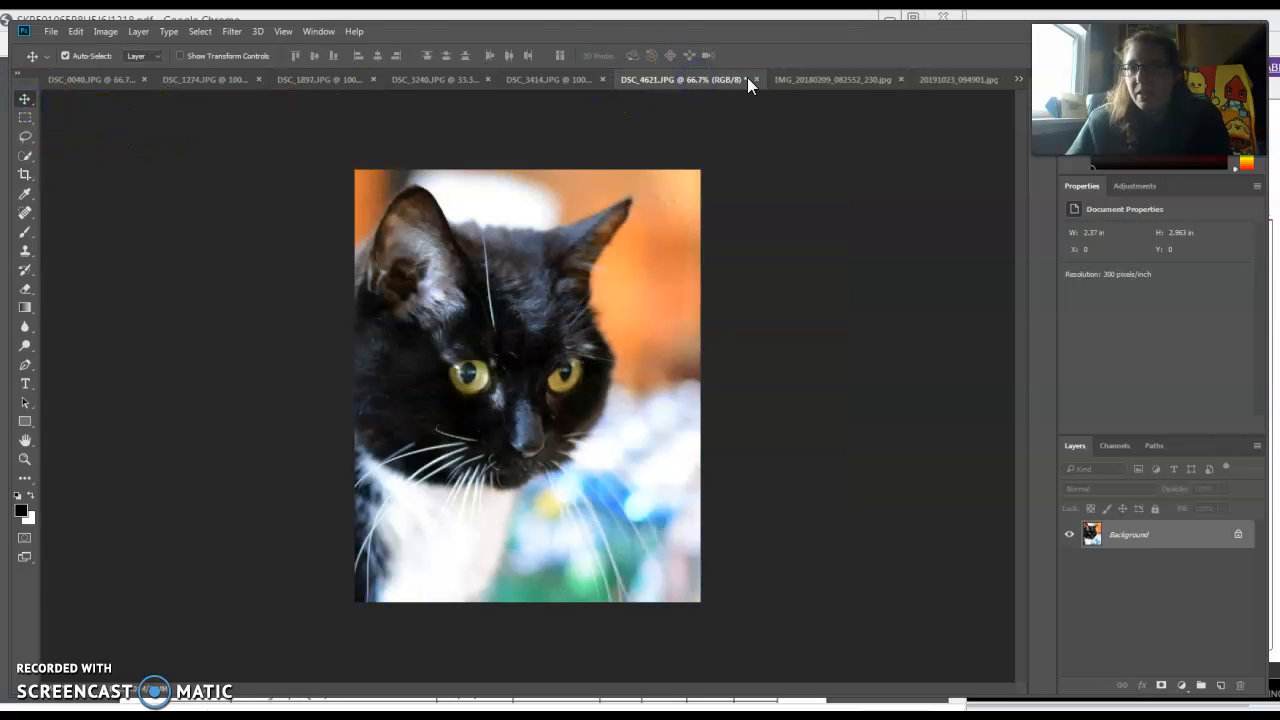